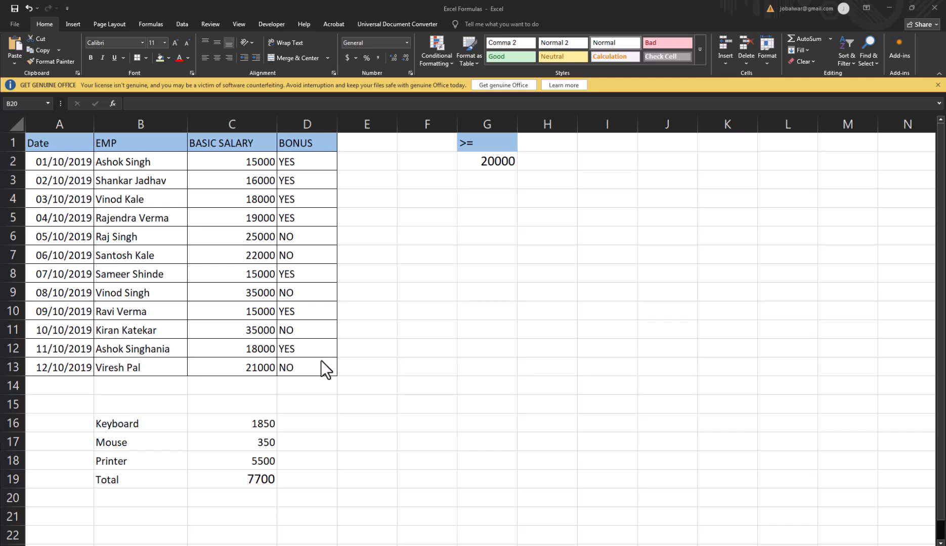
left_click(289, 329)
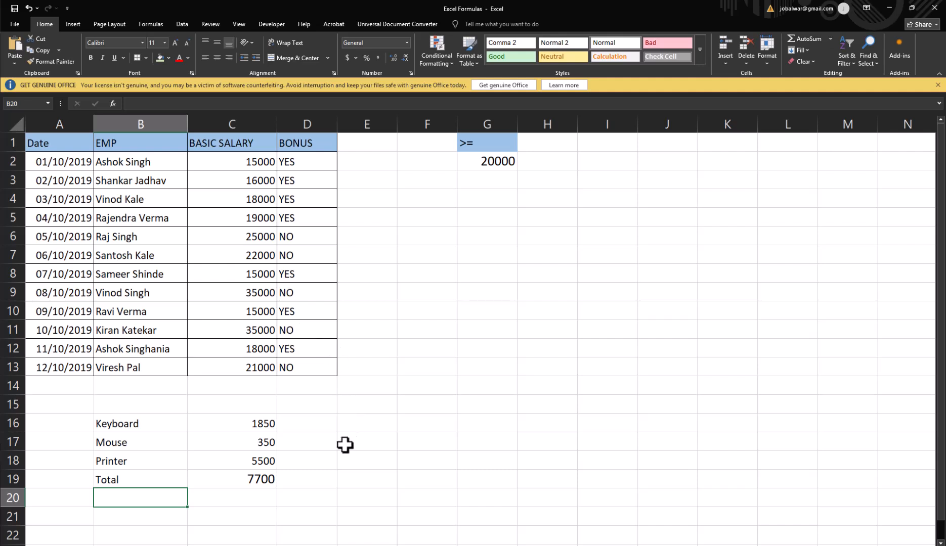
left_click(230, 206)
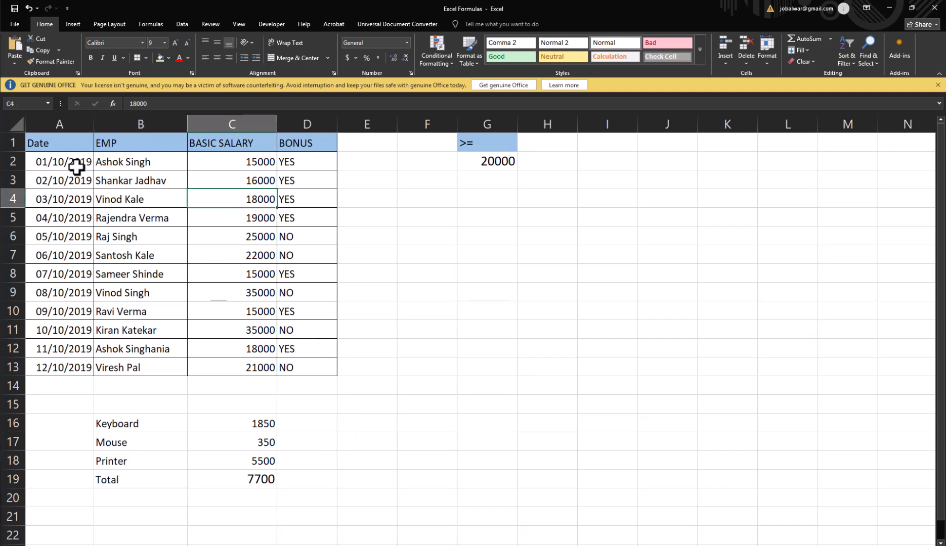
left_click(122, 163)
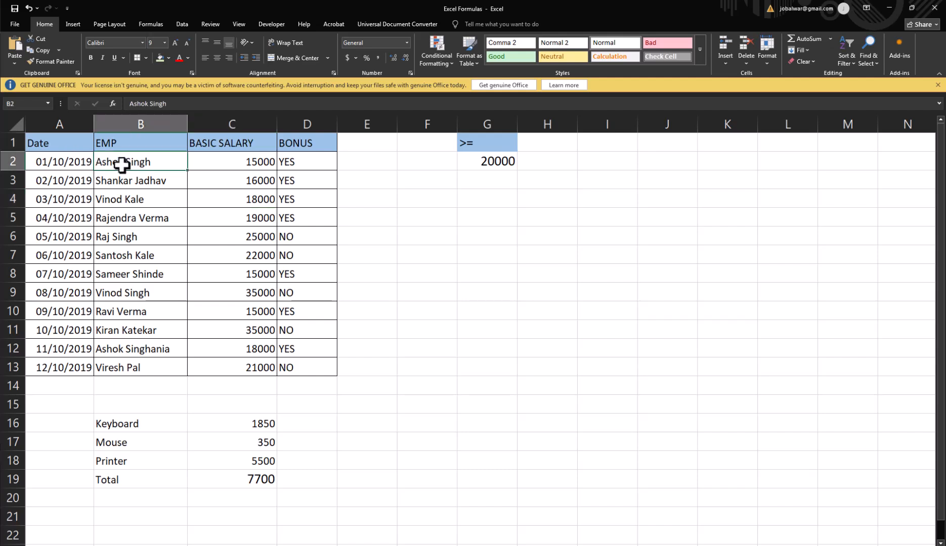
left_click(226, 167)
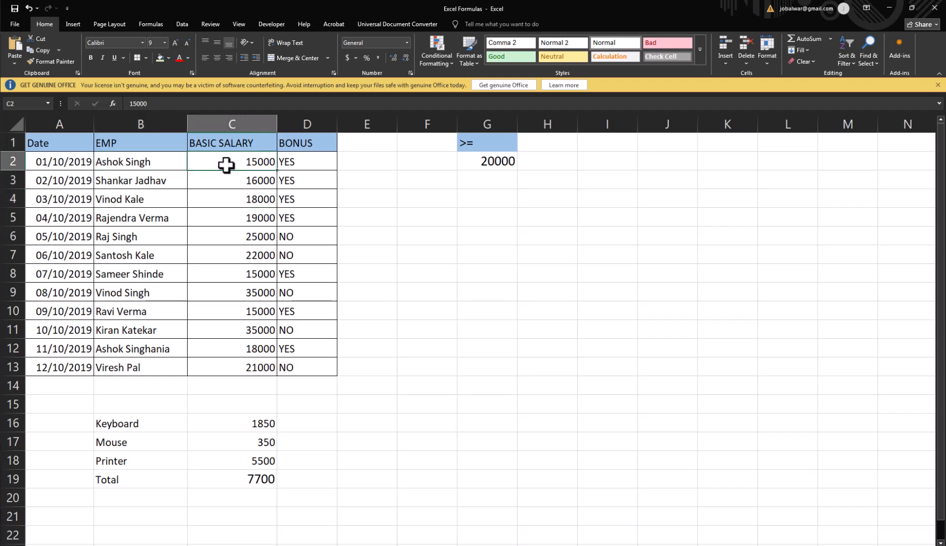
Clear the existing formulas from the BONUS column in D2:D13
left_click(293, 166)
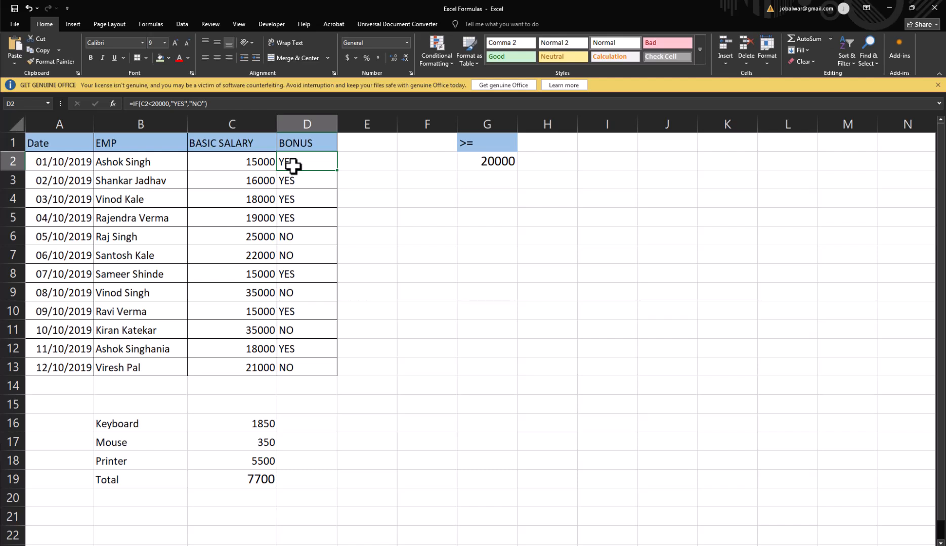
key("ctrl+shift+Down")
key("Delete")
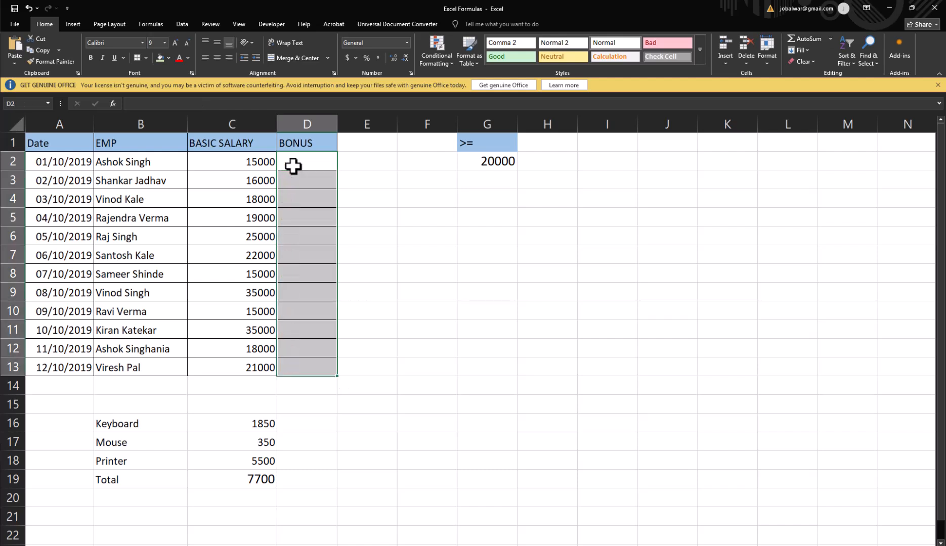
Start an IF formula in D2 that tests whether the basic salary in C2 is <=20000
left_click(293, 166)
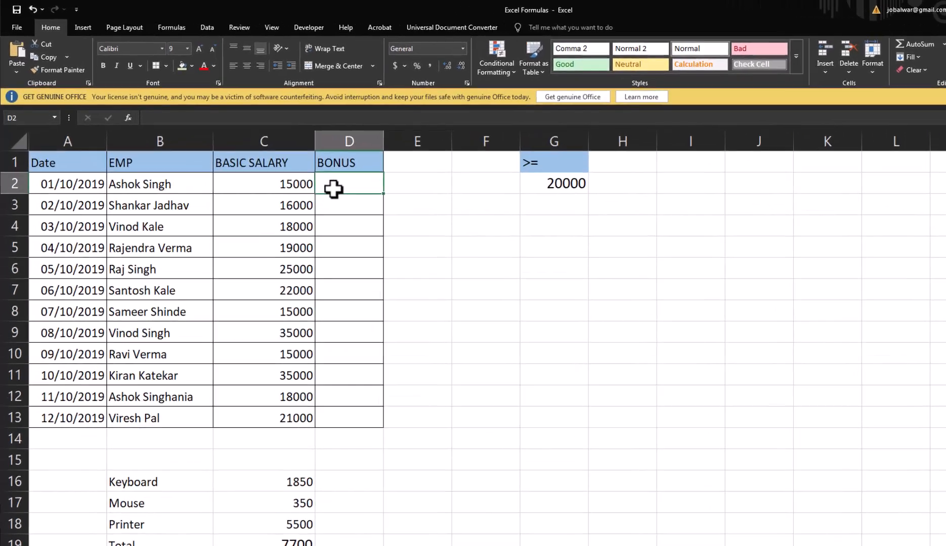
type("=if")
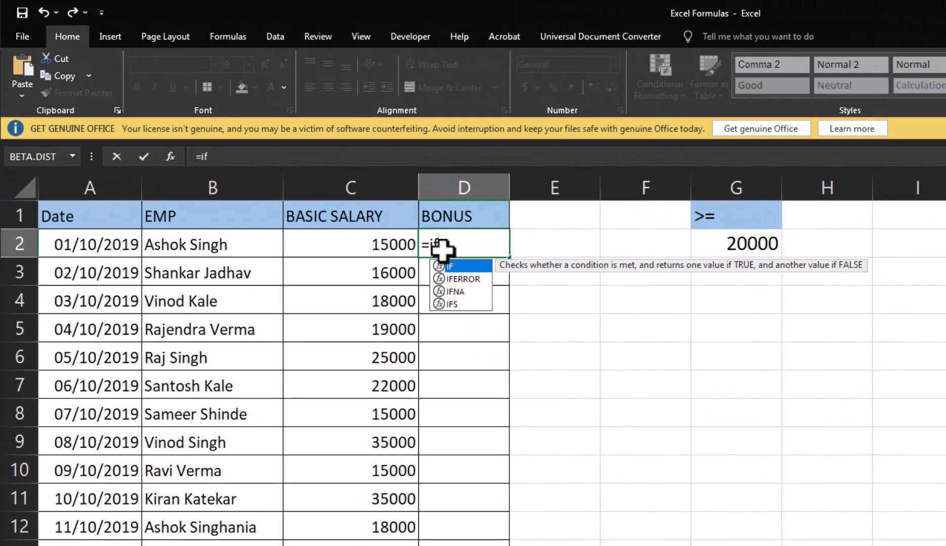
type("(")
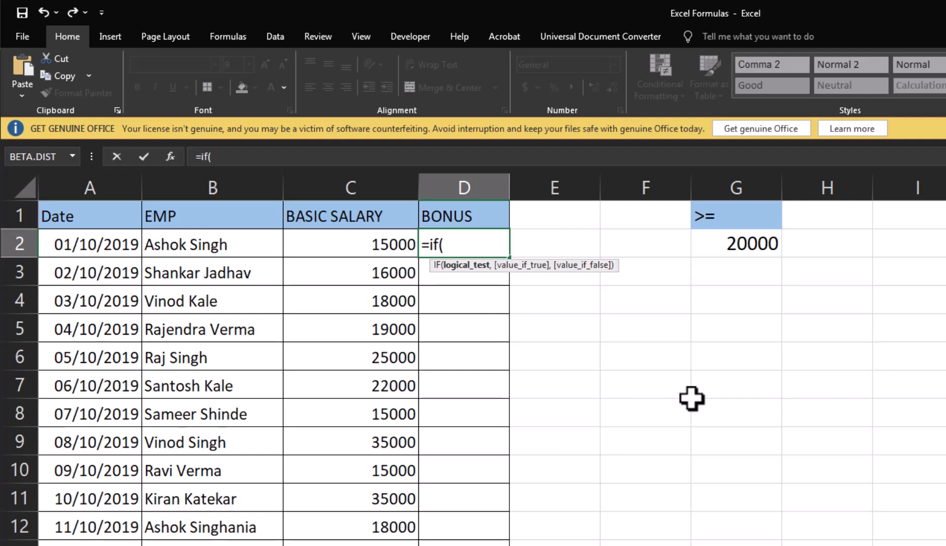
type("c2<")
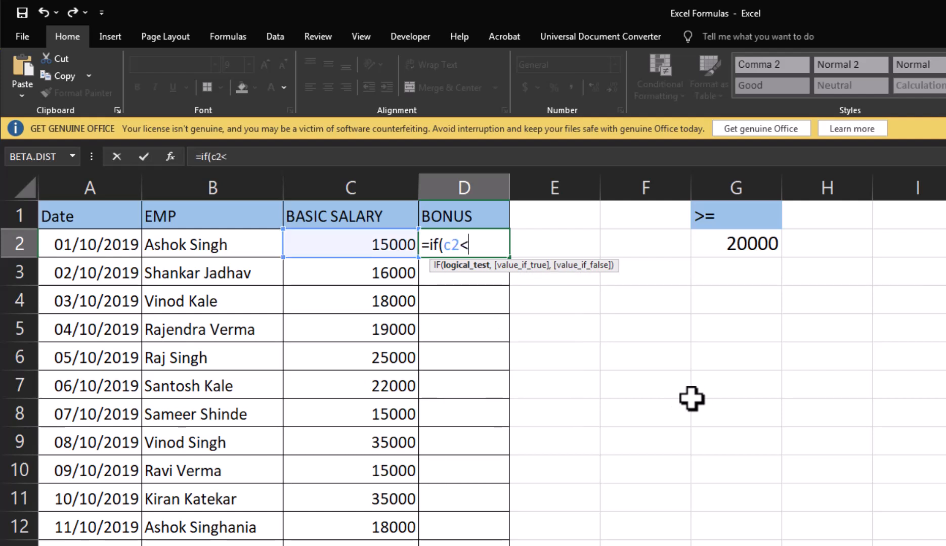
type("=5")
key("BackSpace")
type("20000")
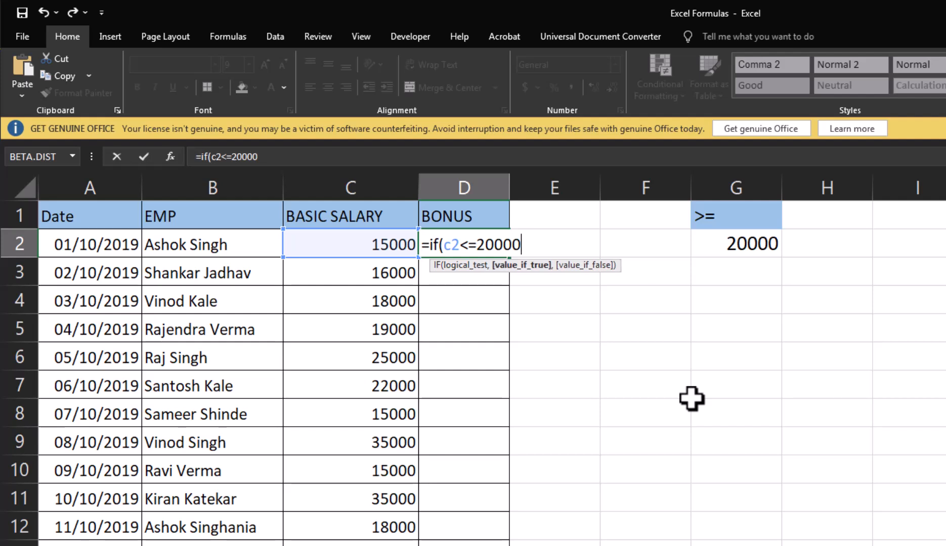
type(",")
Complete the D2 formula with "Yes" as the true value and "No" as the false value, and enter it
key("BackSpace")
type("\"")
key("BackSpace")
type("'")
type("\"Y")
type("es\"")
type(",")
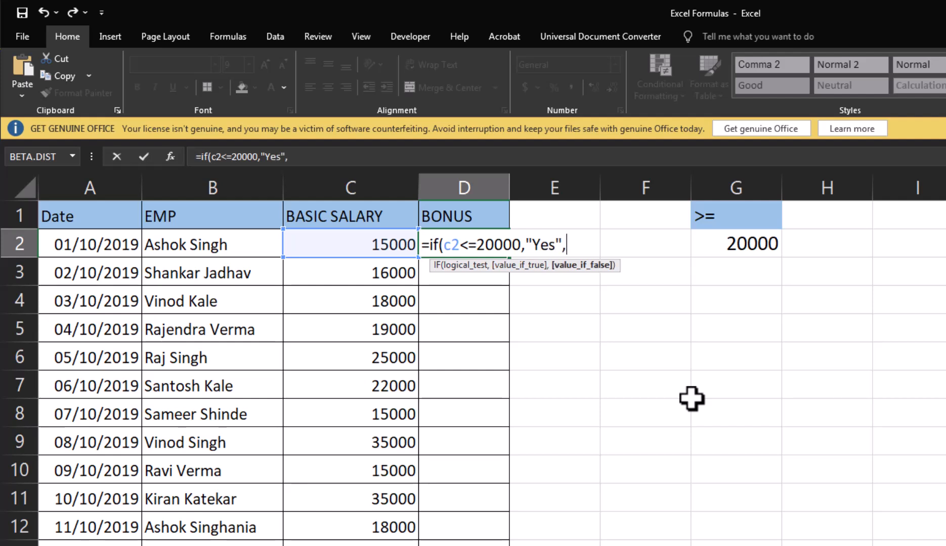
type("\"No\")")
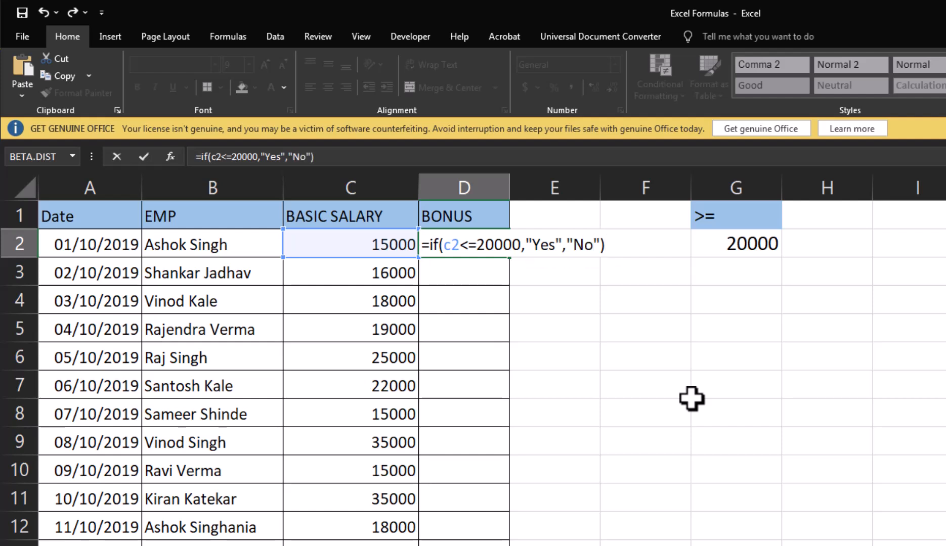
key("Return")
key("Up")
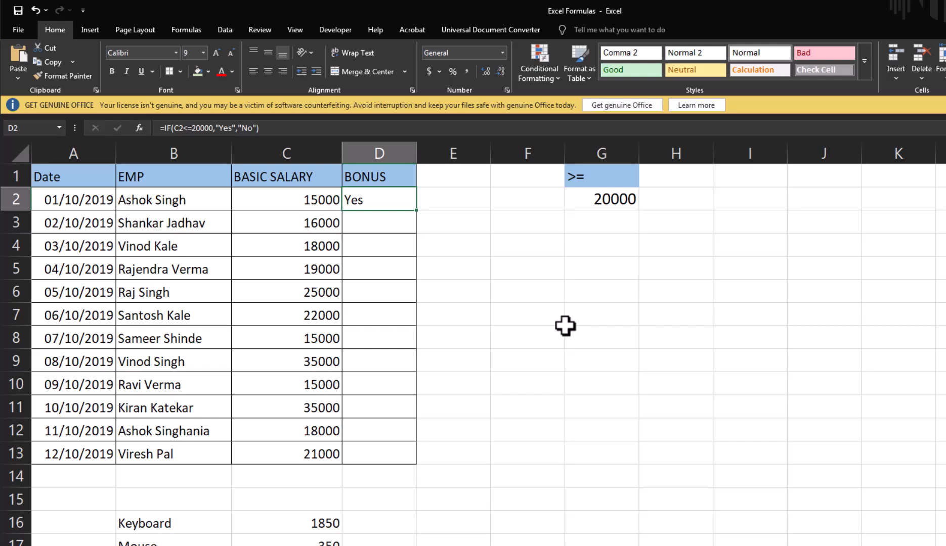
Copy the bonus formula from D2 into D3:D13
key("ctrl+c")
key("Down")
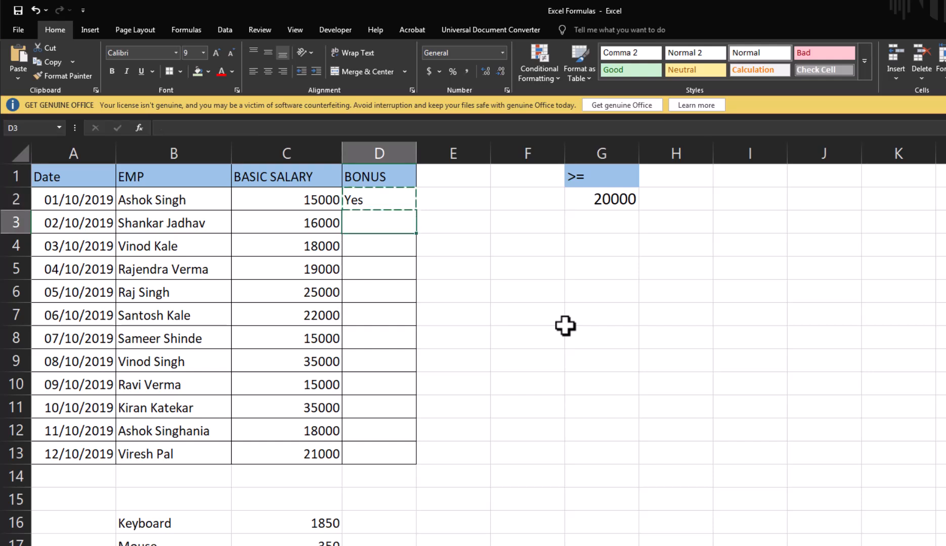
key("shift+Down")
key("shift+Down")
key("shift+Down")
key("shift+Down")
key("shift+Down")
key("shift+Down")
key("shift+Down")
key("shift+Down")
key("shift+Down")
key("shift+Down")
key("shift+Down")
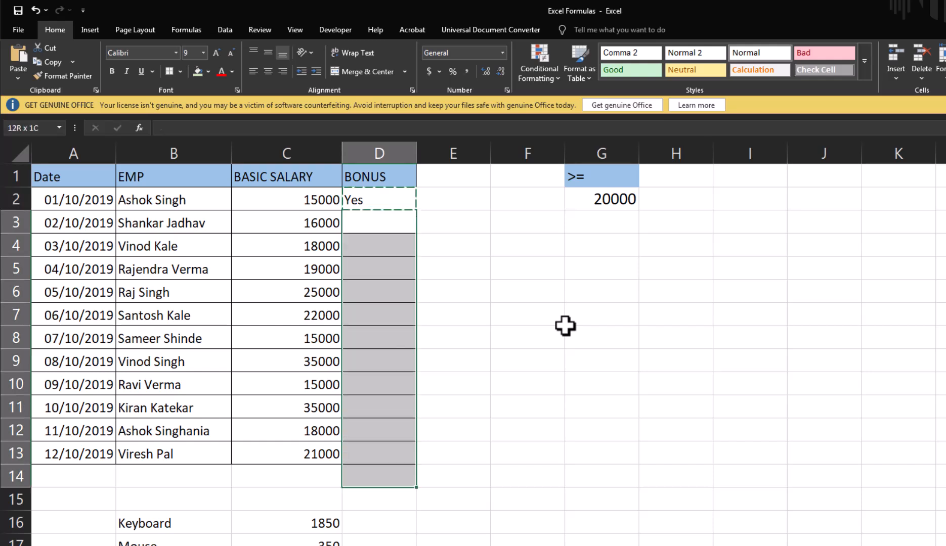
key("shift+Up")
key("ctrl+v")
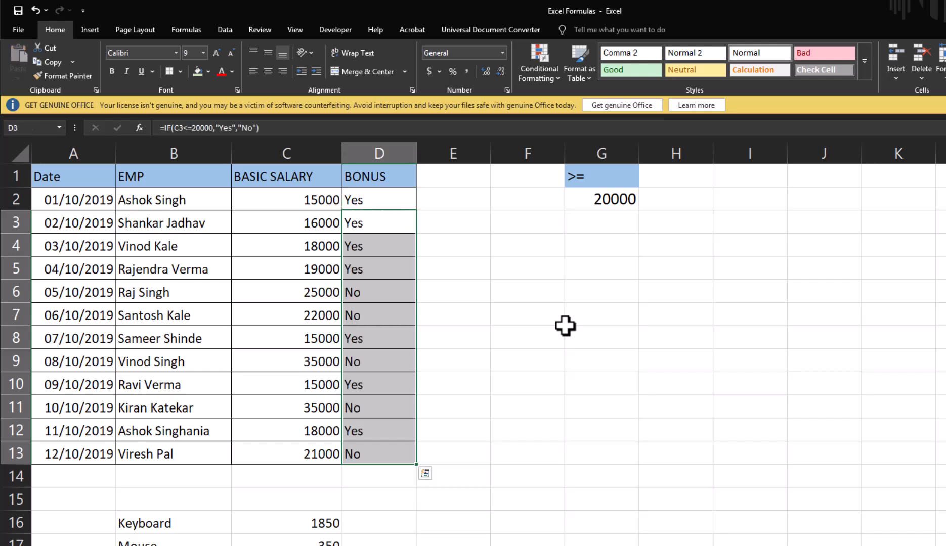
Examine the copied IF formulas and their results down the BONUS column against the basic salaries
key("Up")
key("Down")
key("Down")
key("Down")
key("Down")
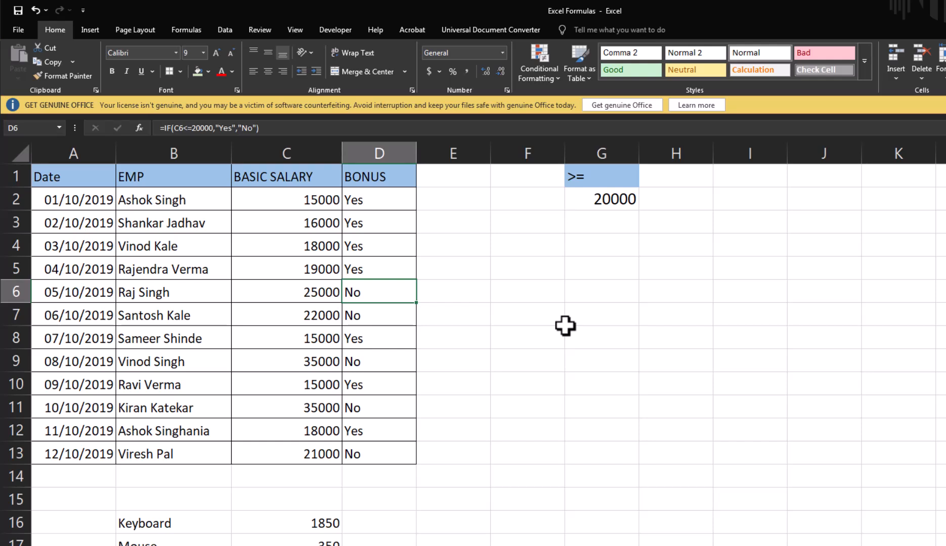
key("Down")
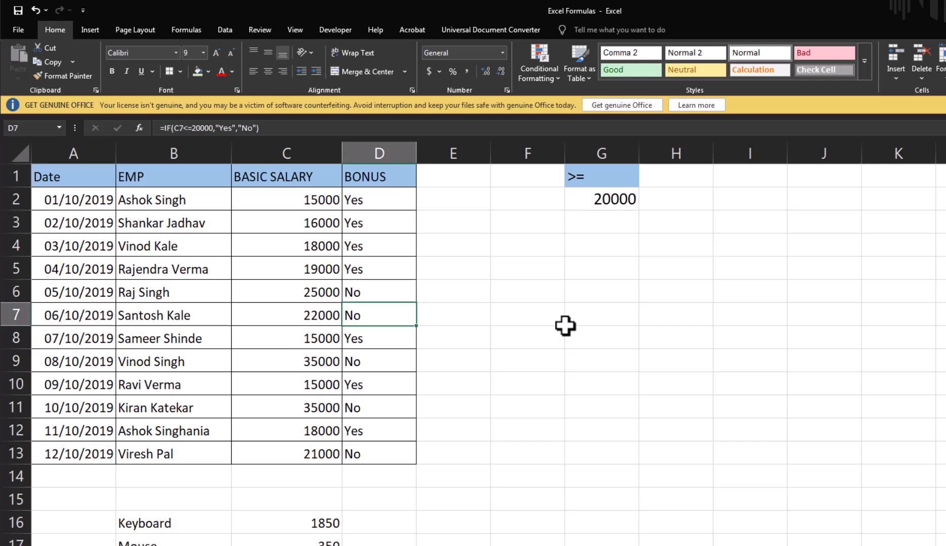
key("Down")
key("Down")
key("Down")
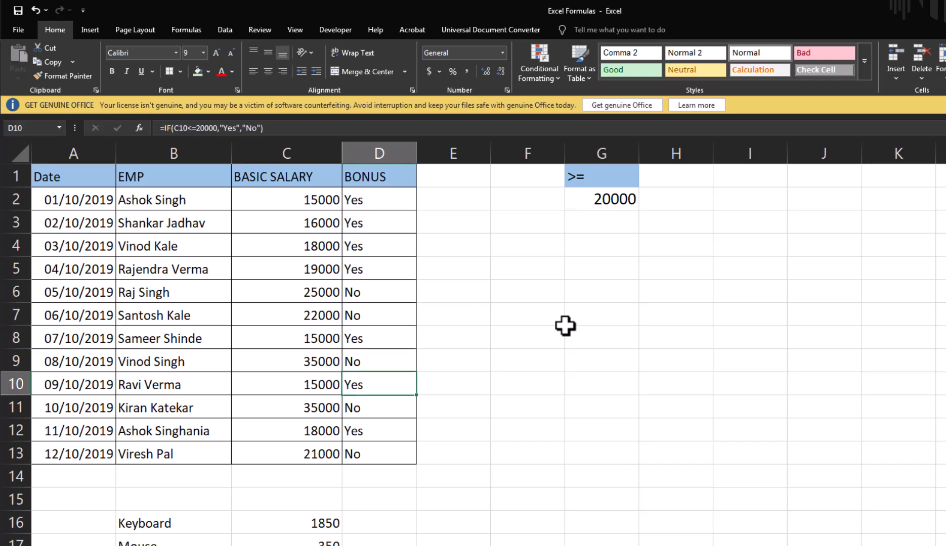
key("Down")
key("Down")
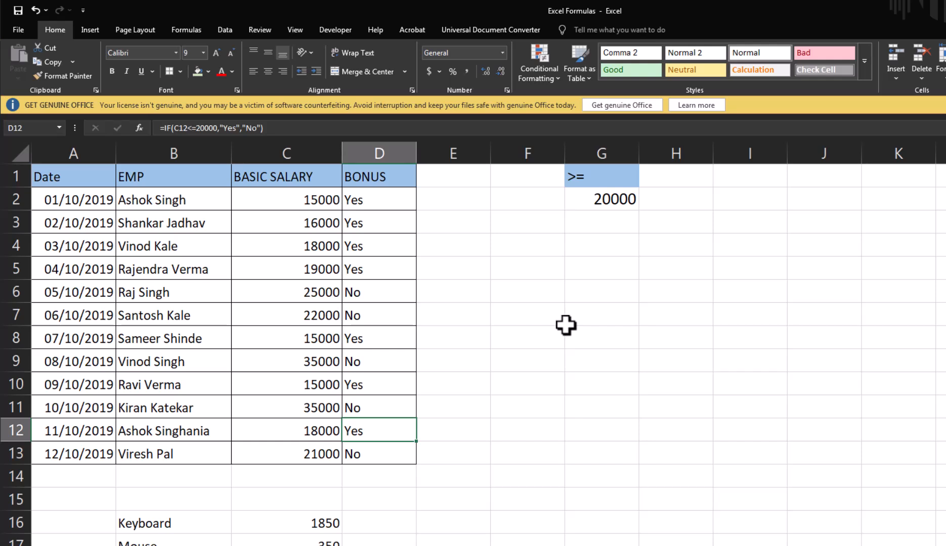
Set the basic salary in C5 to 20000 to test the bonus threshold
key("Up")
key("Up")
key("Up")
key("Up")
key("Up")
key("Up")
key("Up")
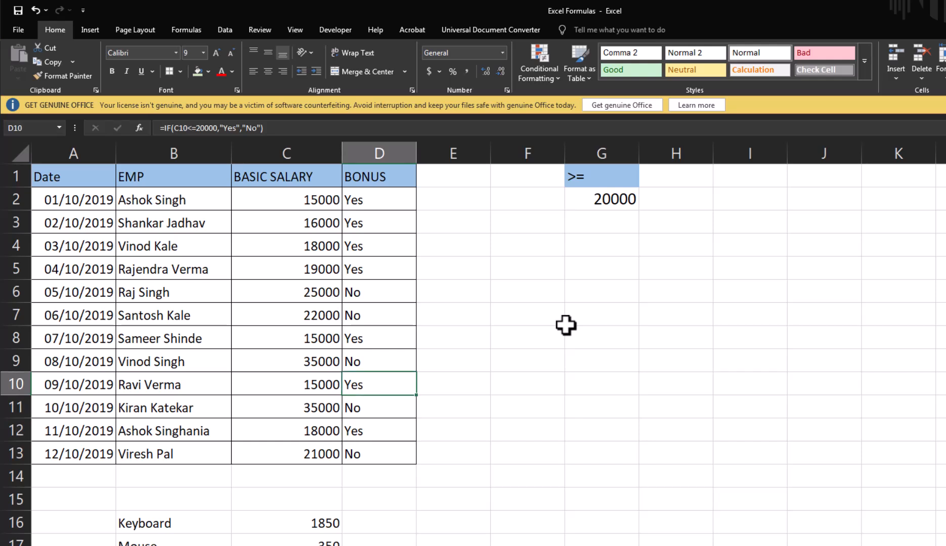
key("Left")
type("20000")
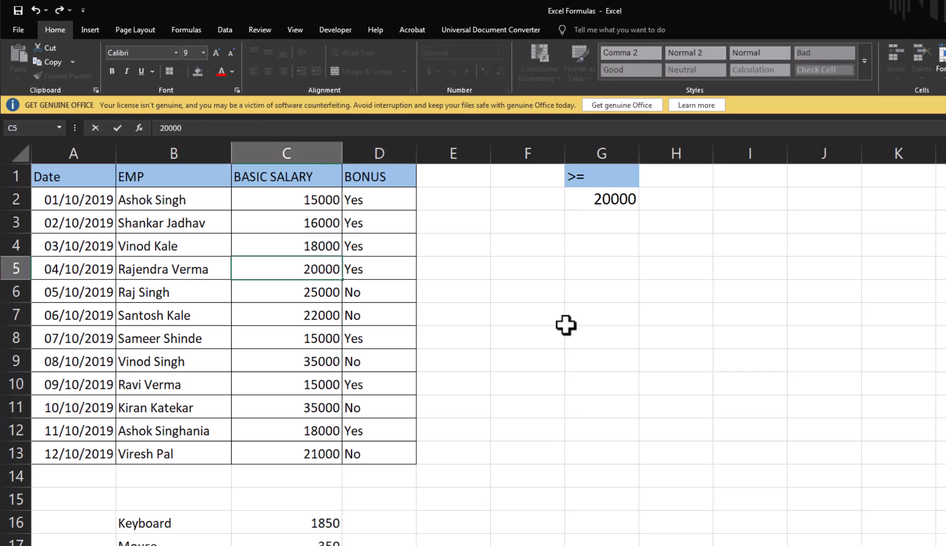
key("Return")
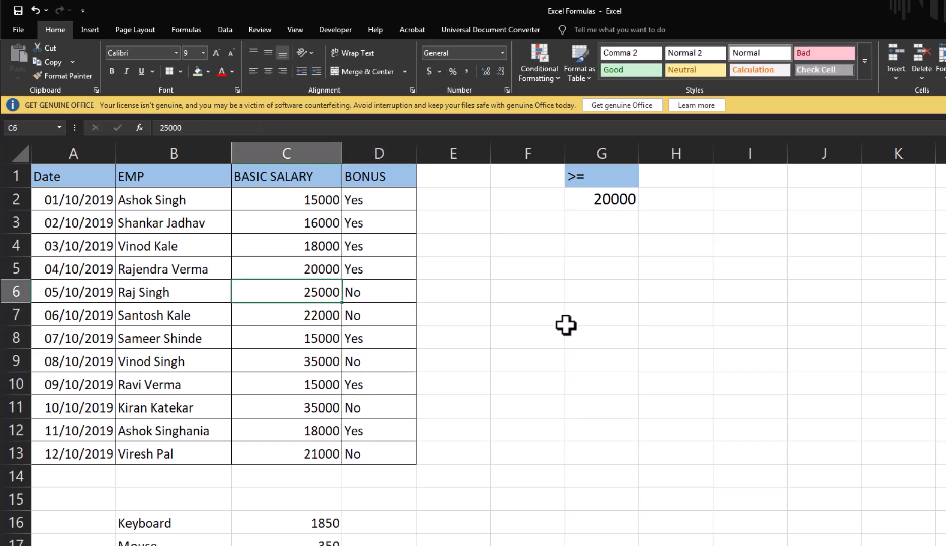
Change the basic salary in C5 to 20001 to test a value just above the bonus limit
key("Up")
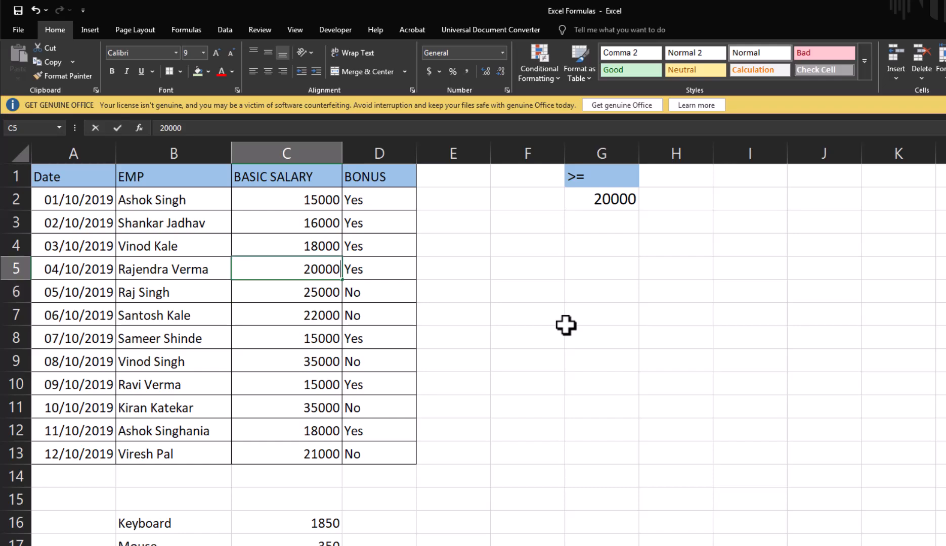
type("2000")
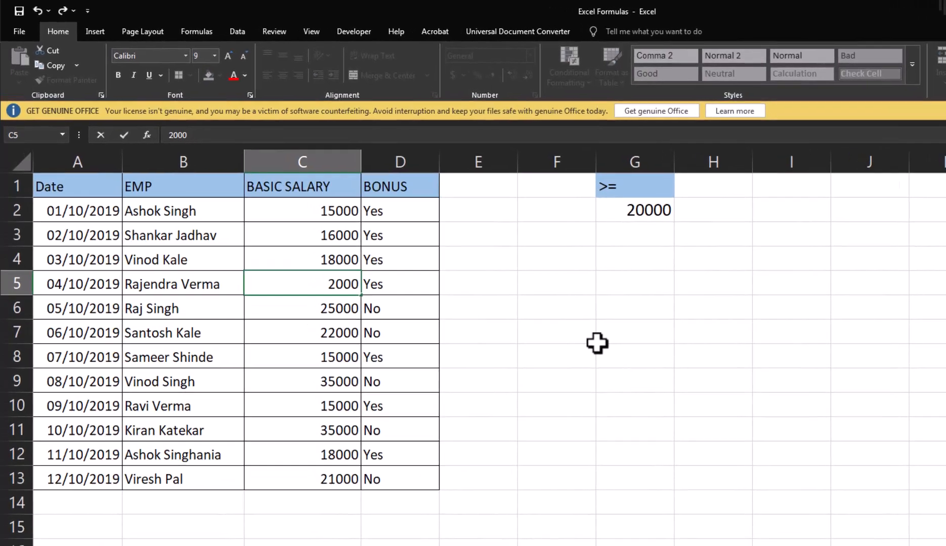
type("1")
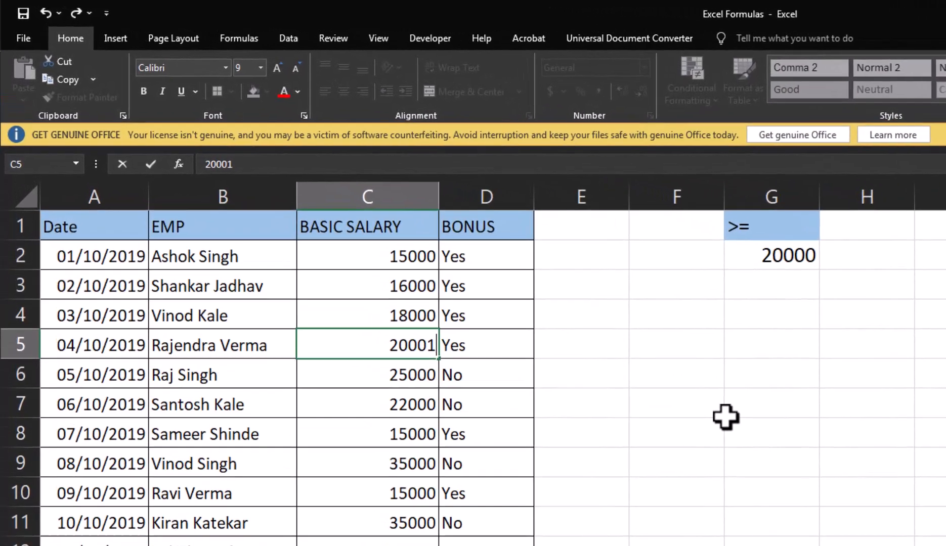
key("Return")
key("Up")
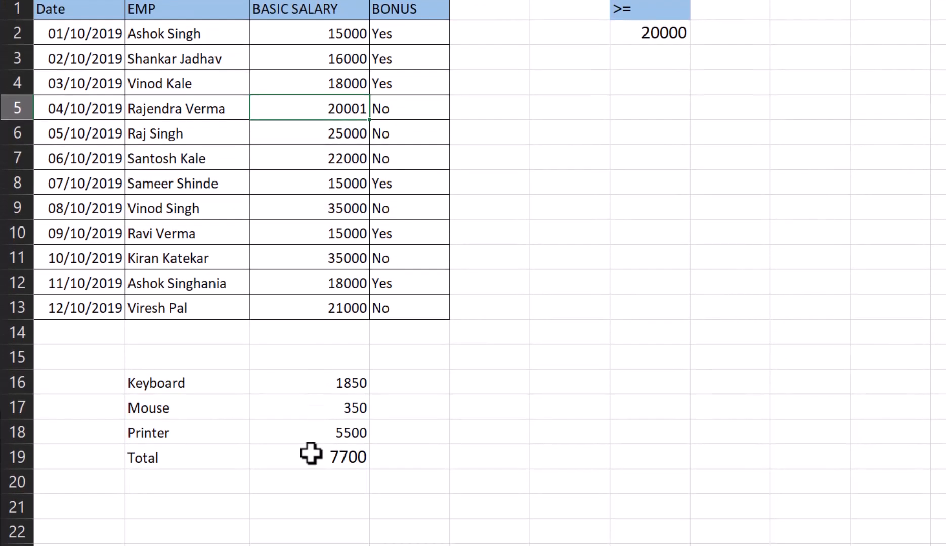
Examine the item list, its prices and the total in B16:C19 below the salary table
left_click(344, 451)
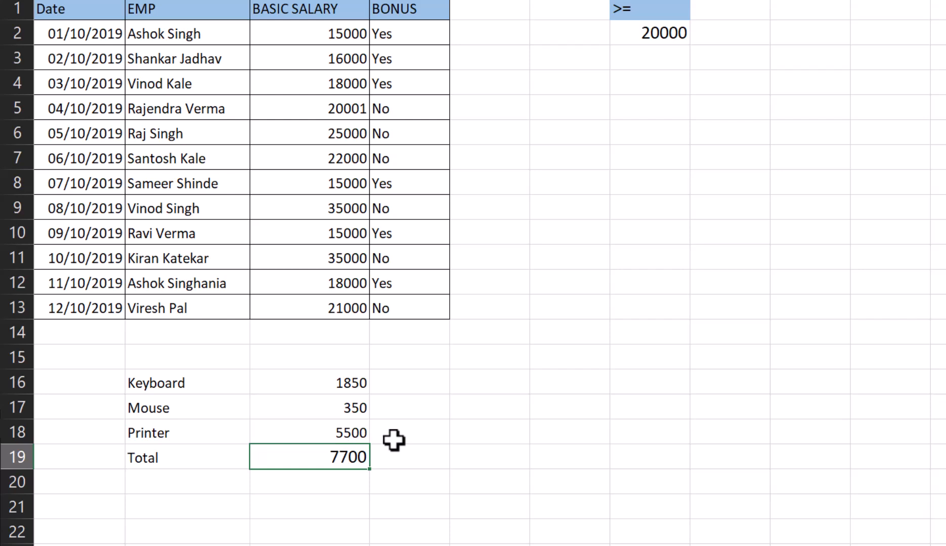
key("Down")
key("Down")
key("Down")
key("Down")
key("Down")
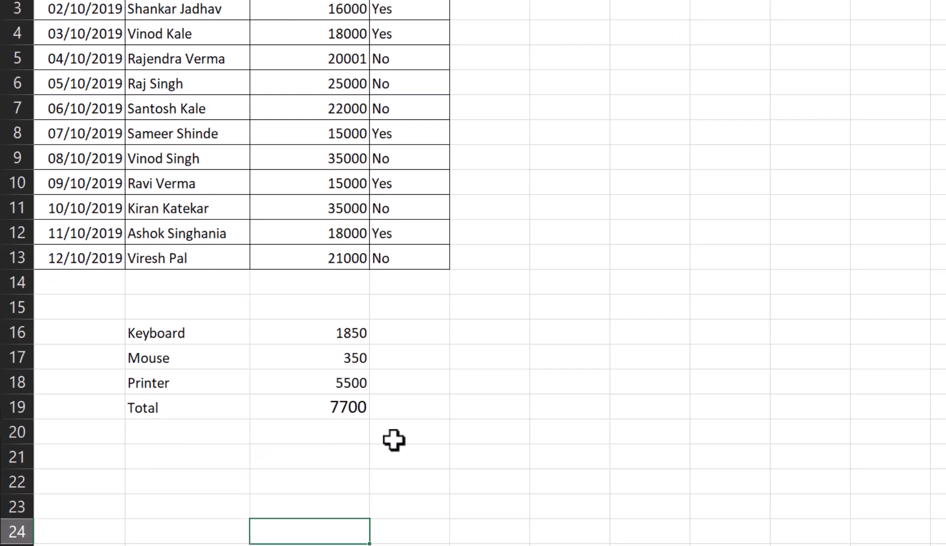
left_click(393, 134)
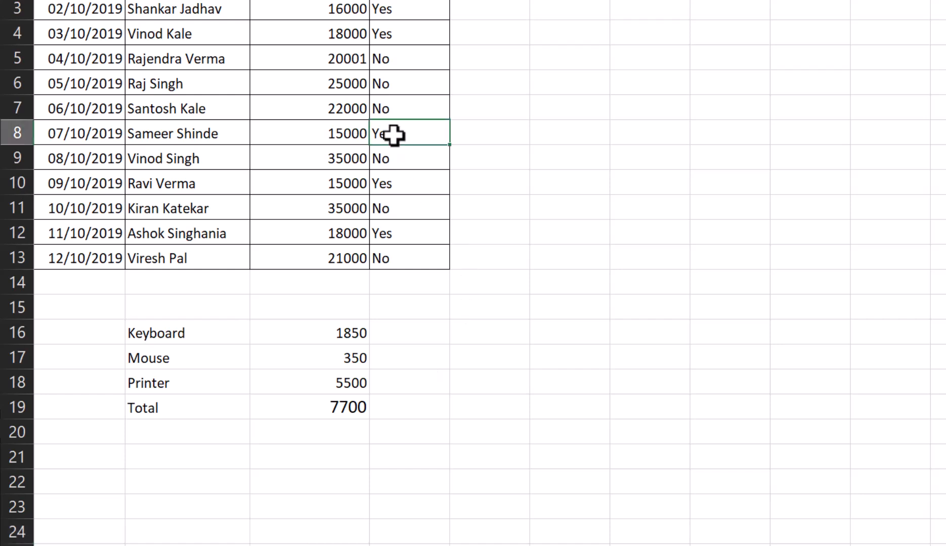
key("F2")
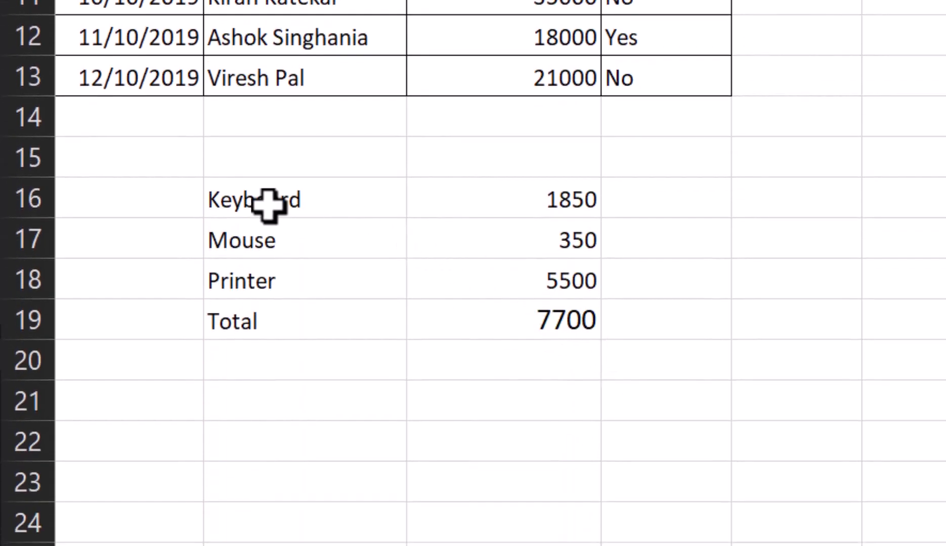
left_click_drag(268, 201, 372, 278)
left_click_drag(532, 213, 533, 262)
left_click(211, 321)
left_click(497, 319)
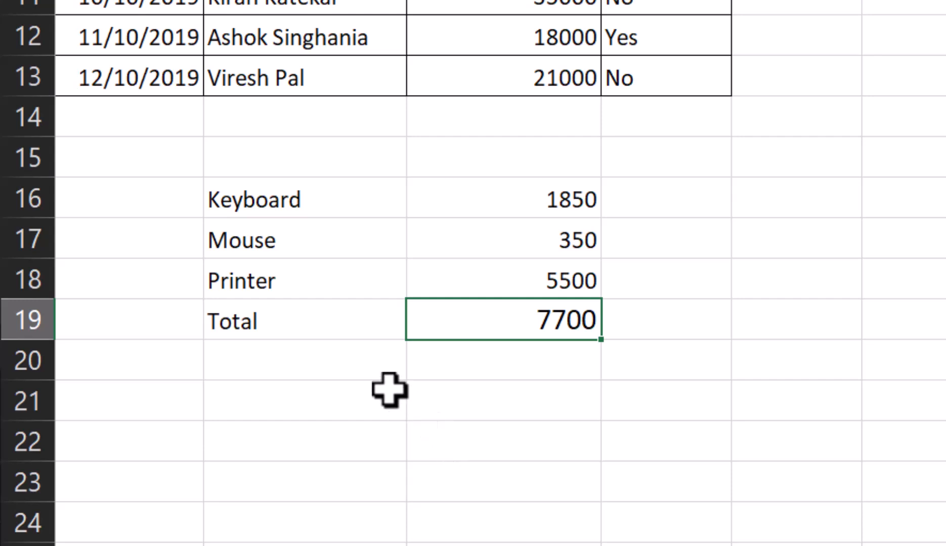
Enter an IF formula in B20 that shows "Discount 10%" when C19>=10000 and "Discount 5%" otherwise
left_click(330, 354)
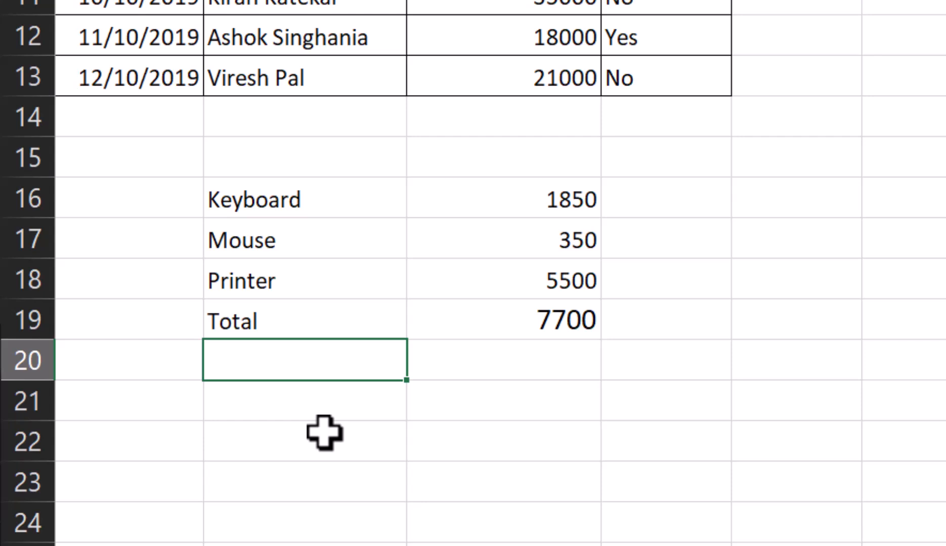
type("=if(")
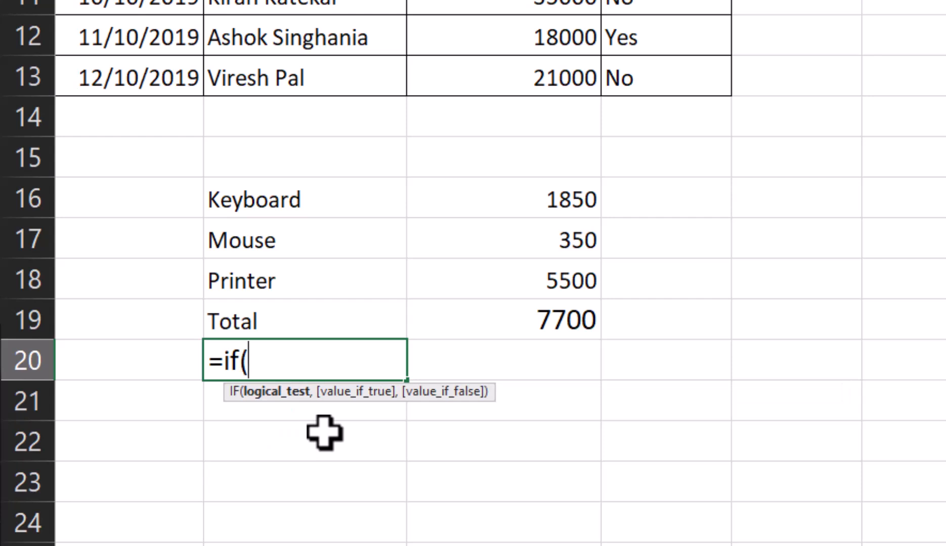
left_click(561, 319)
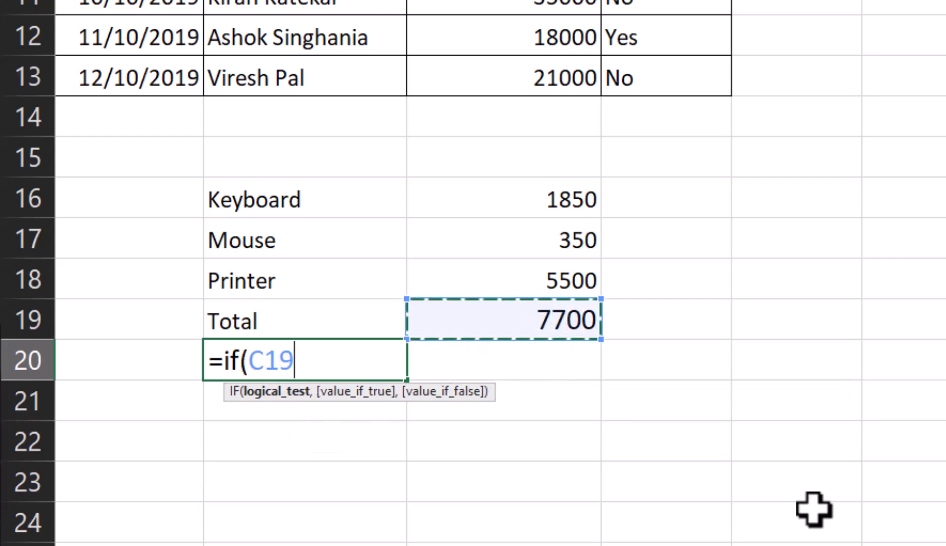
type(">=")
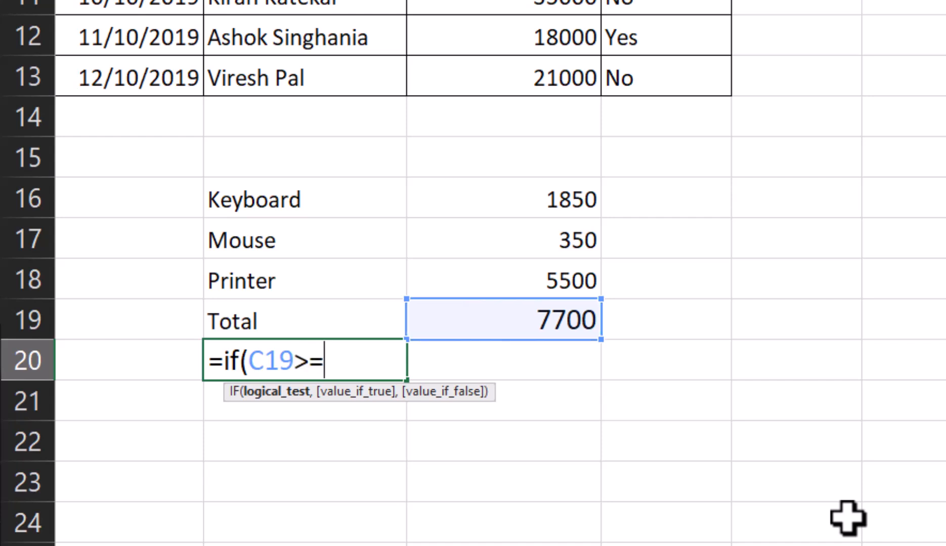
type("10000,")
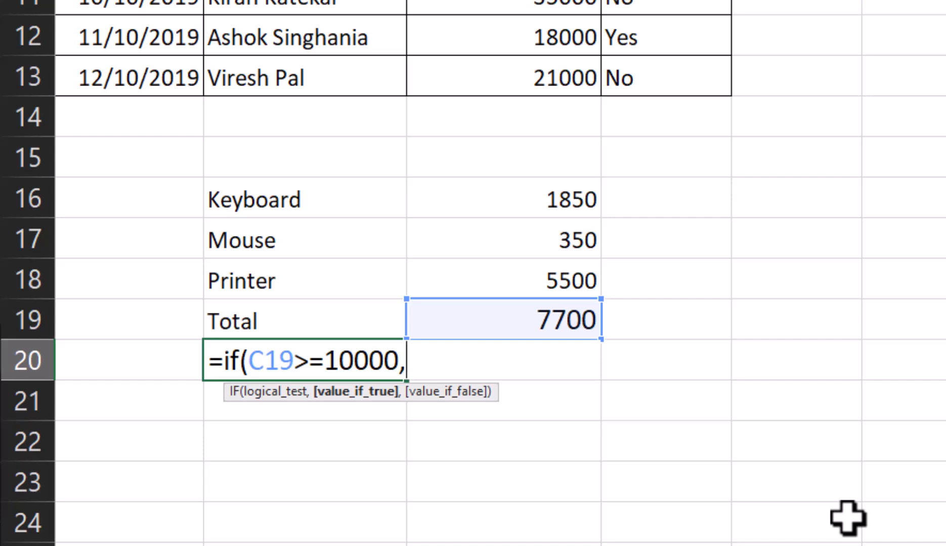
type("\"Discount 10%")
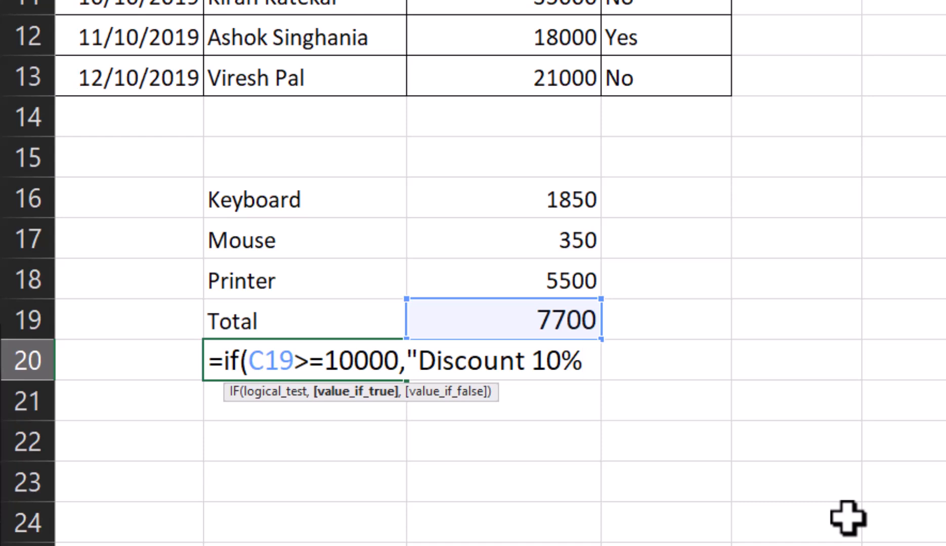
type("\"")
type(",\"")
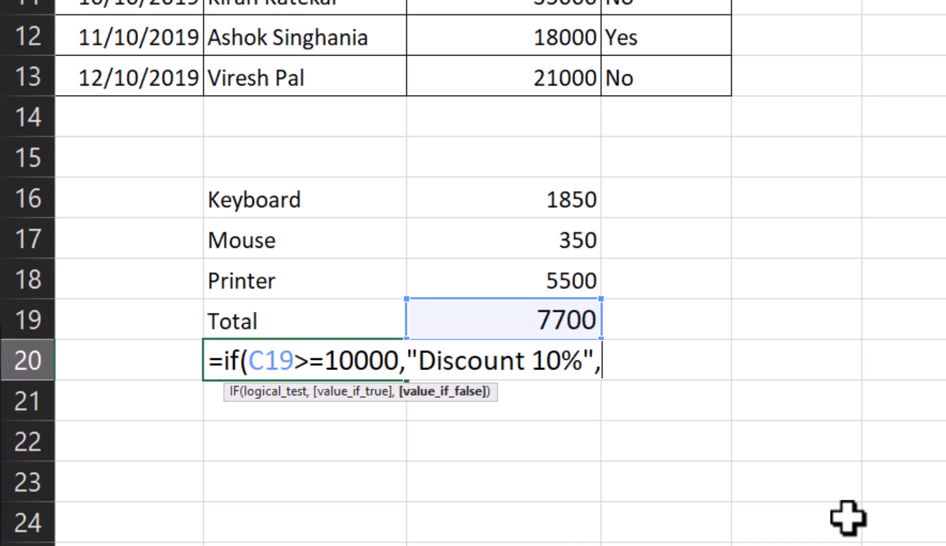
type("Discount")
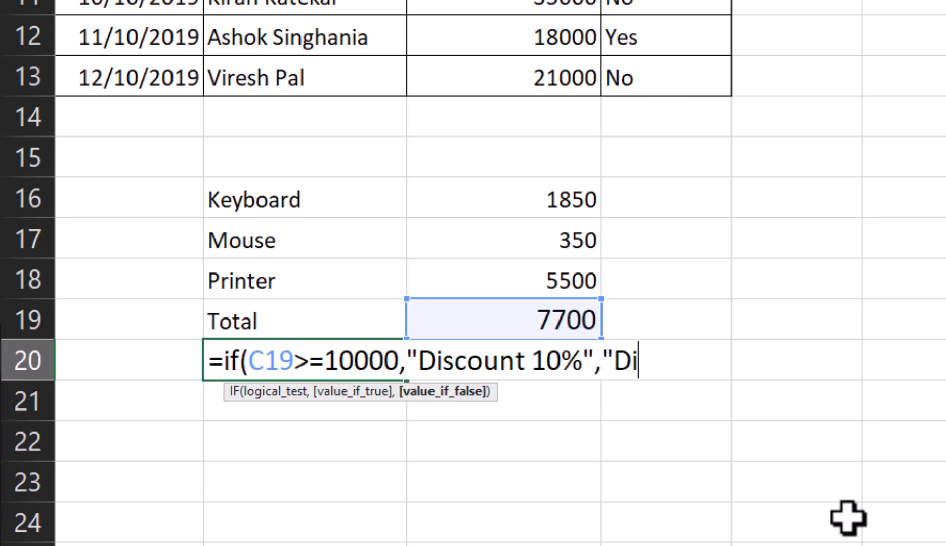
type(" 5")
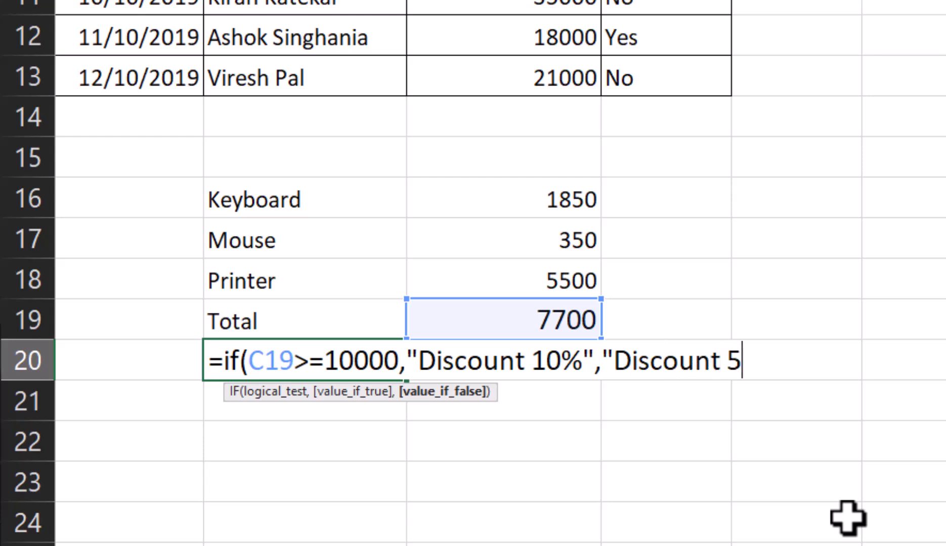
type("%\")")
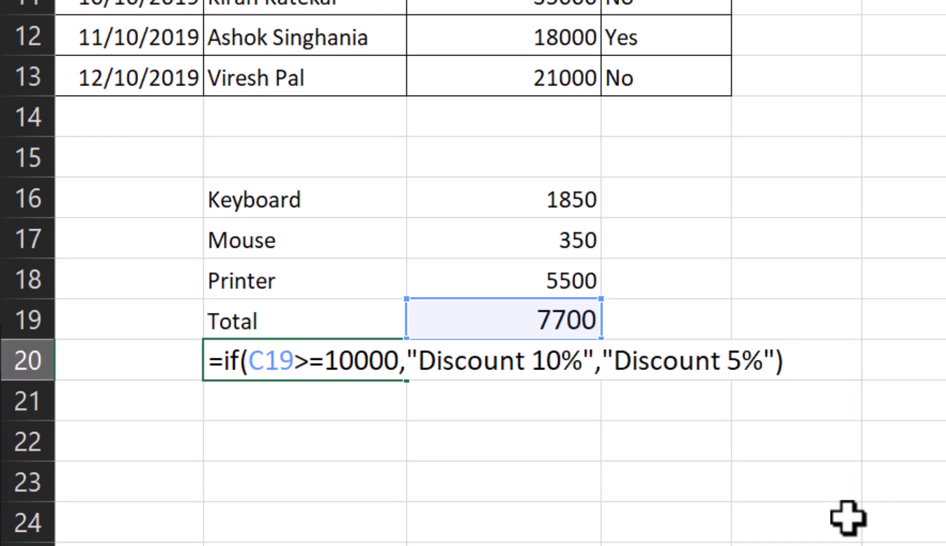
key("Return")
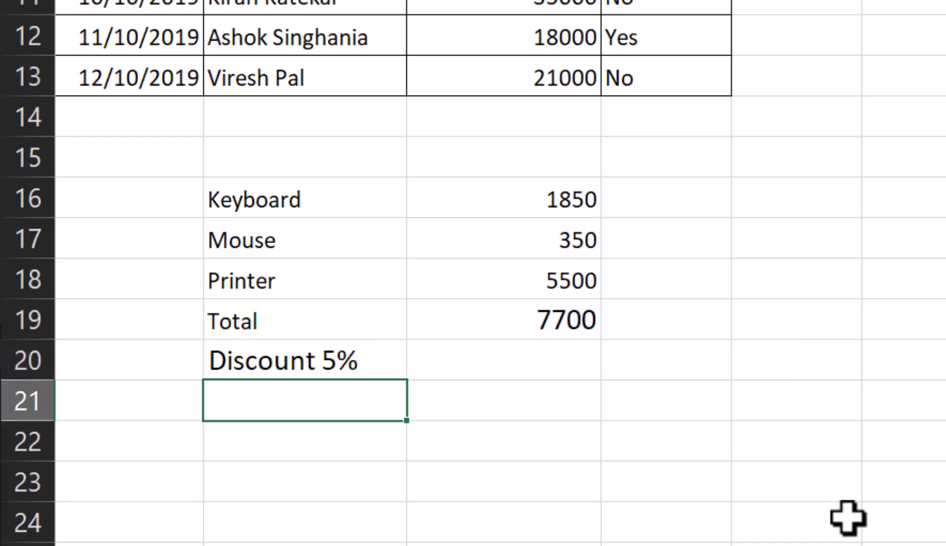
Enter an IF formula in C20 that calculates C19*10% when C19>=10000 and C19*5% otherwise
key("Up")
key("Right")
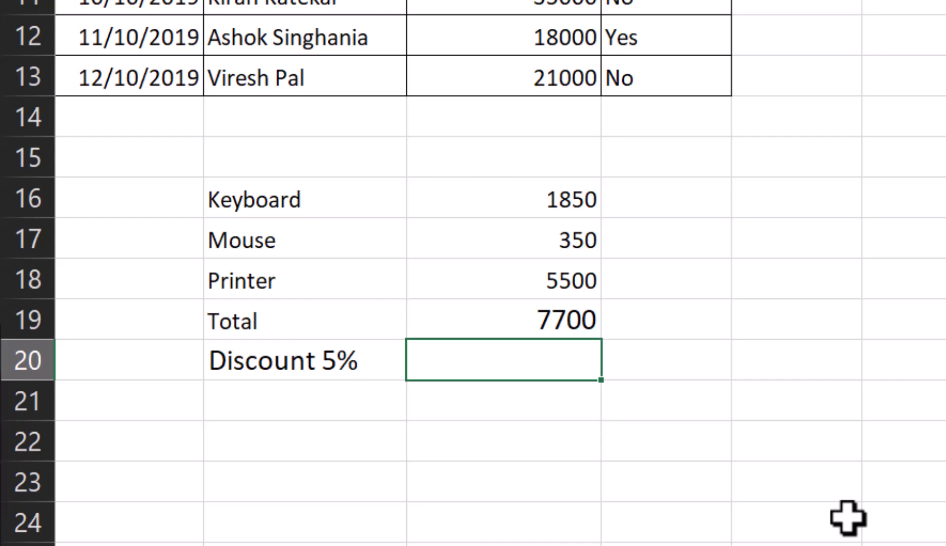
type("=if(")
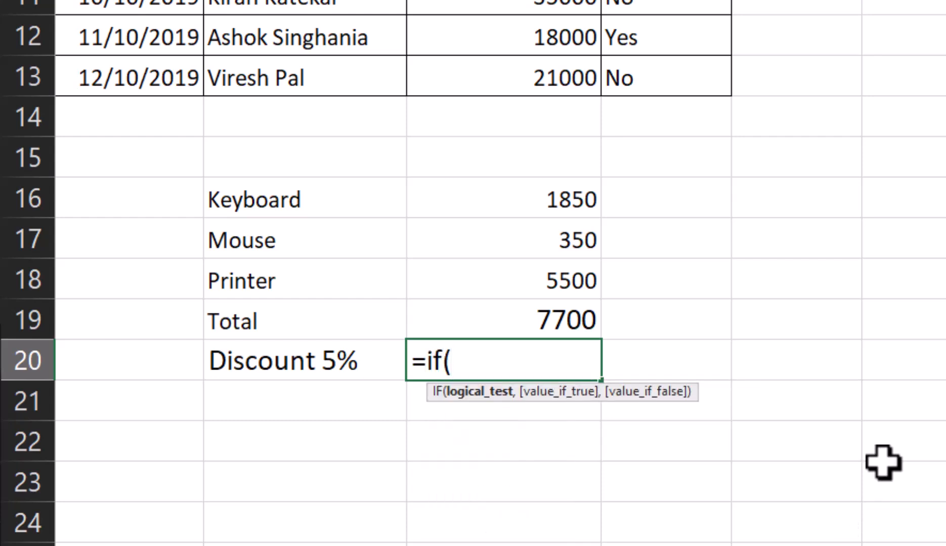
left_click(579, 321)
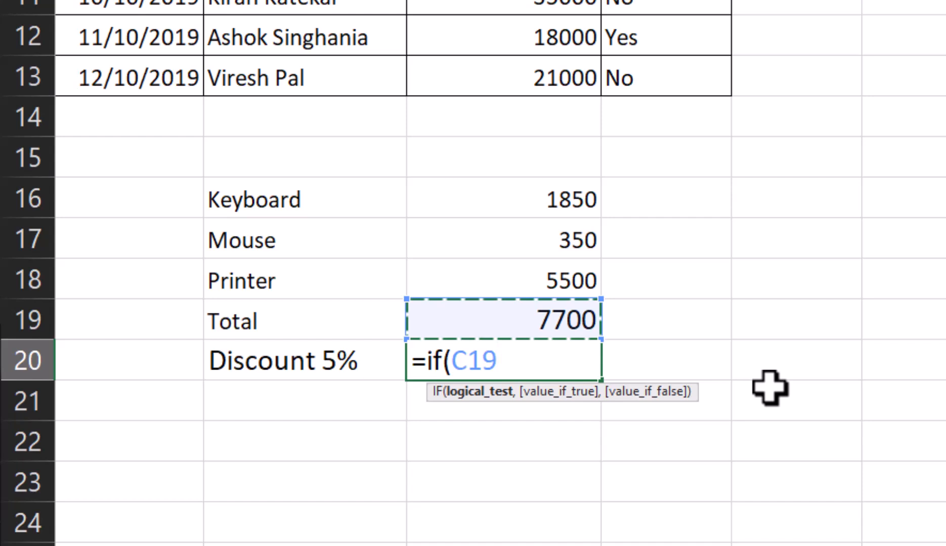
type(">=10000,")
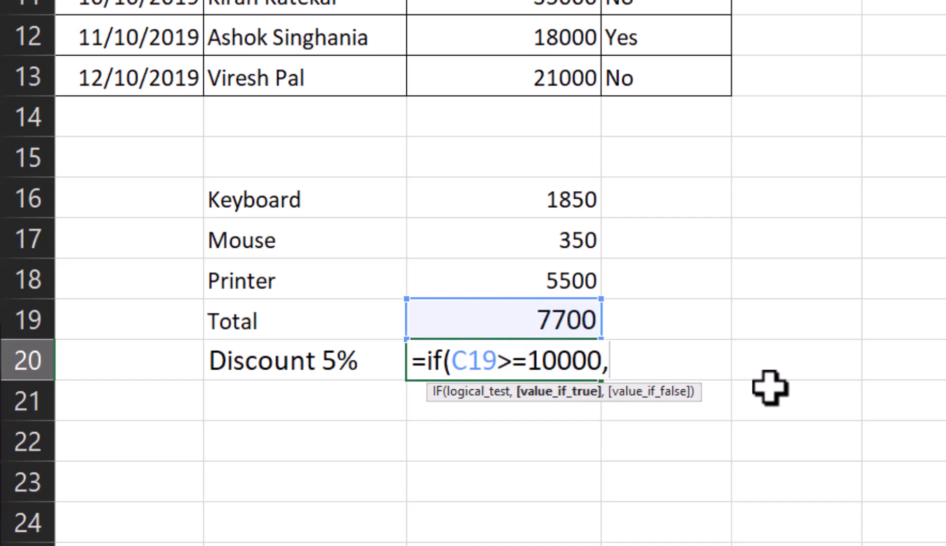
left_click(572, 319)
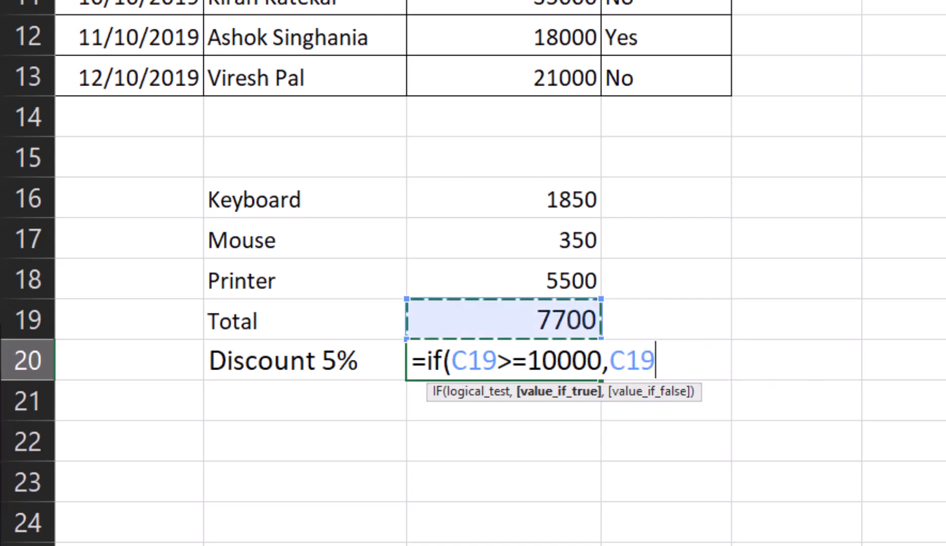
type("*10%,")
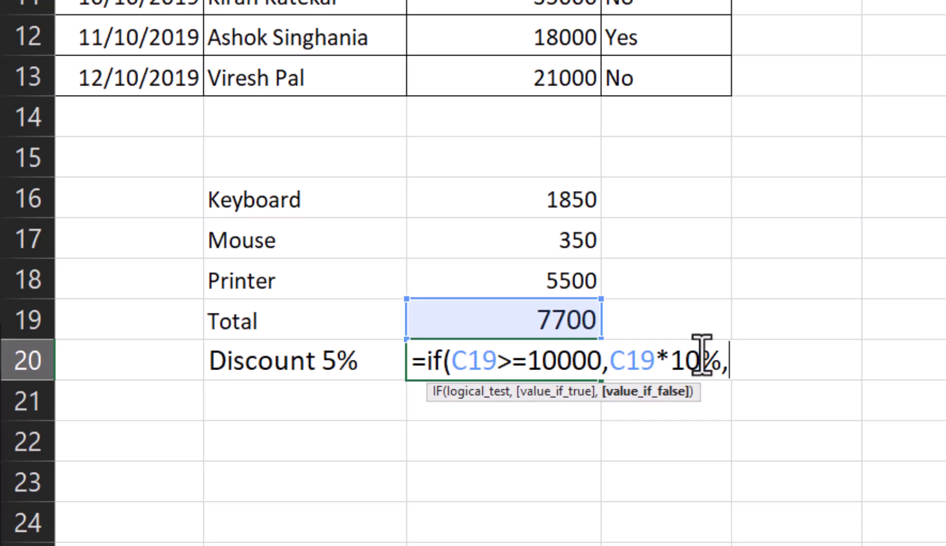
left_click(513, 320)
type("*5%")
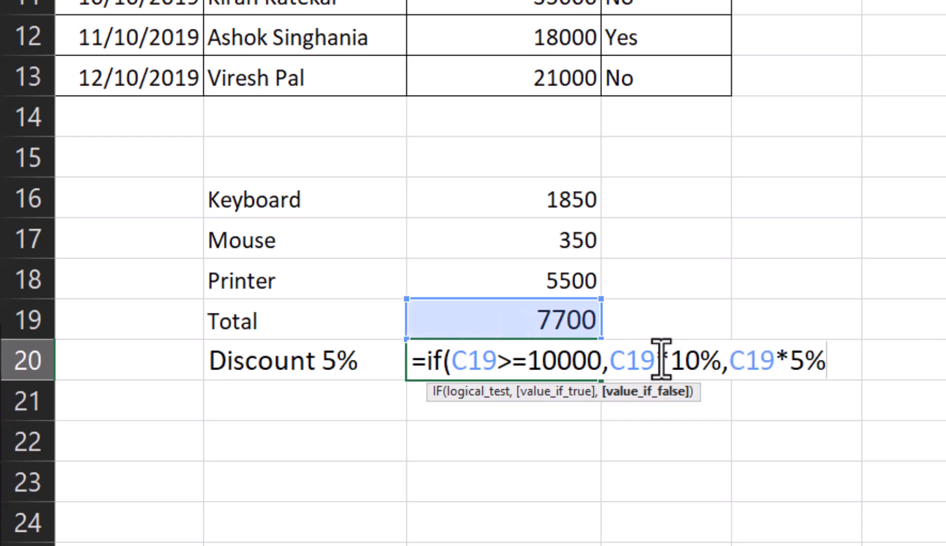
type(")")
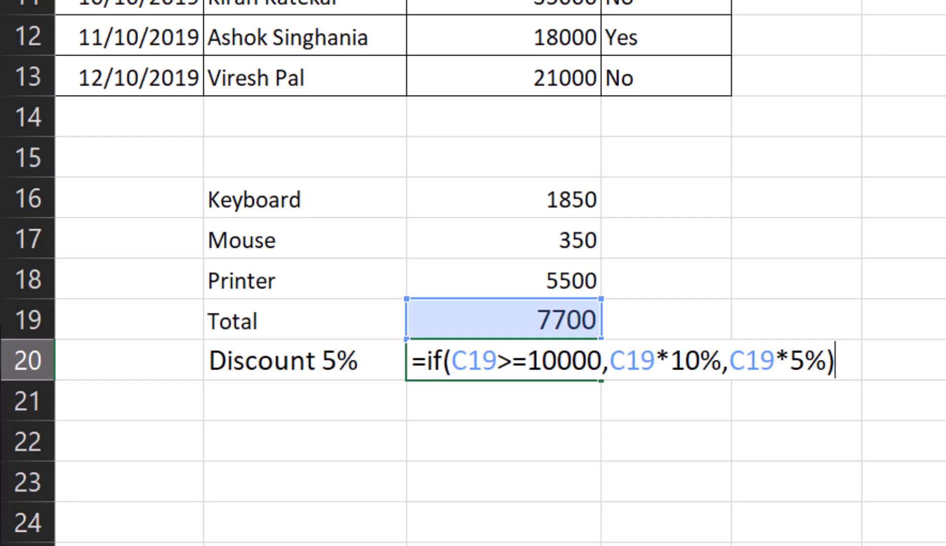
key("Return")
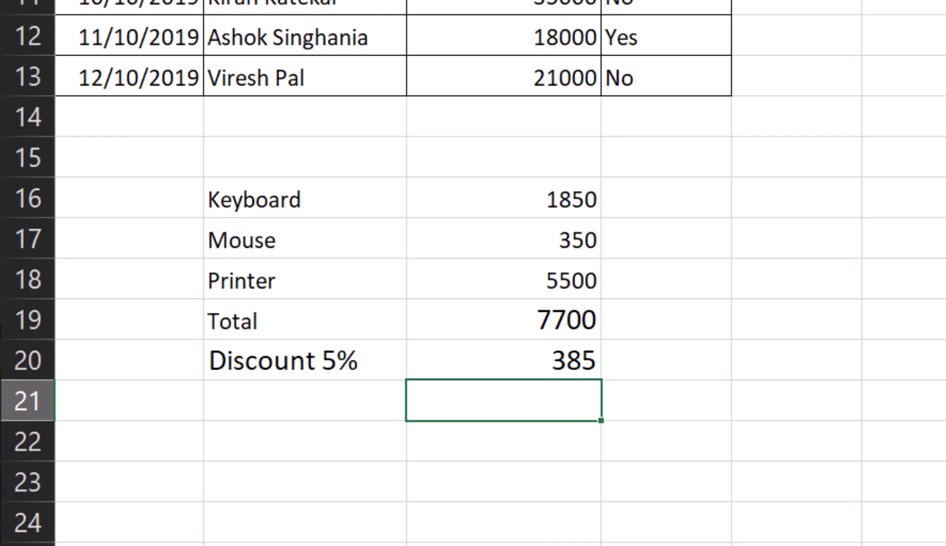
Set the Printer price in C18 to 9500 to test the discount formulas
key("Up")
key("Up")
key("Up")
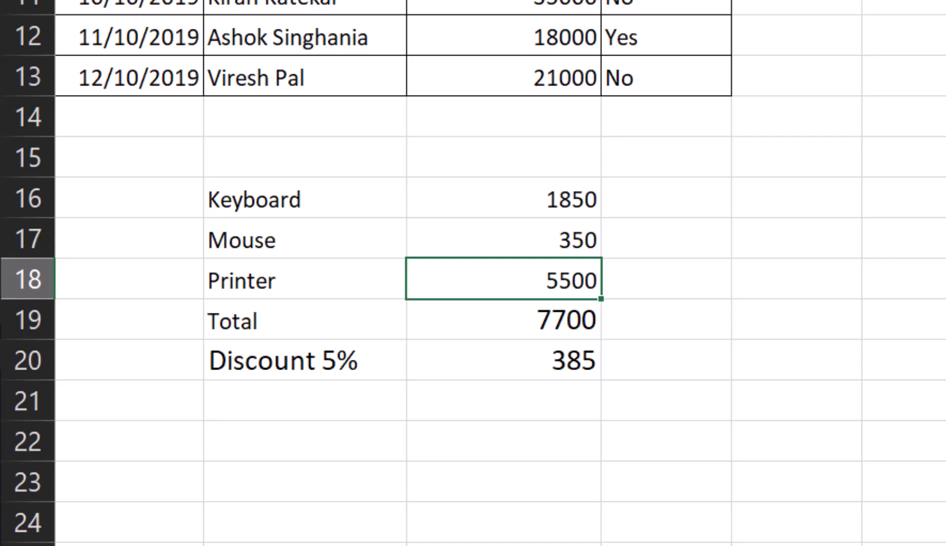
type("9500")
key("Return")
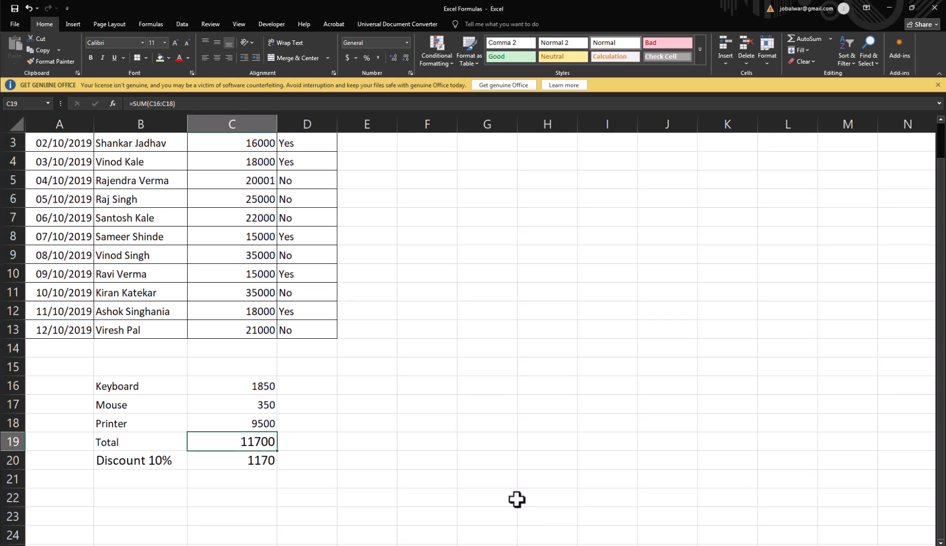
Switch to the sheet with employee designations and review its EMP, DESG, BASIC SALARY, BONUS and OR columns
left_click(456, 545)
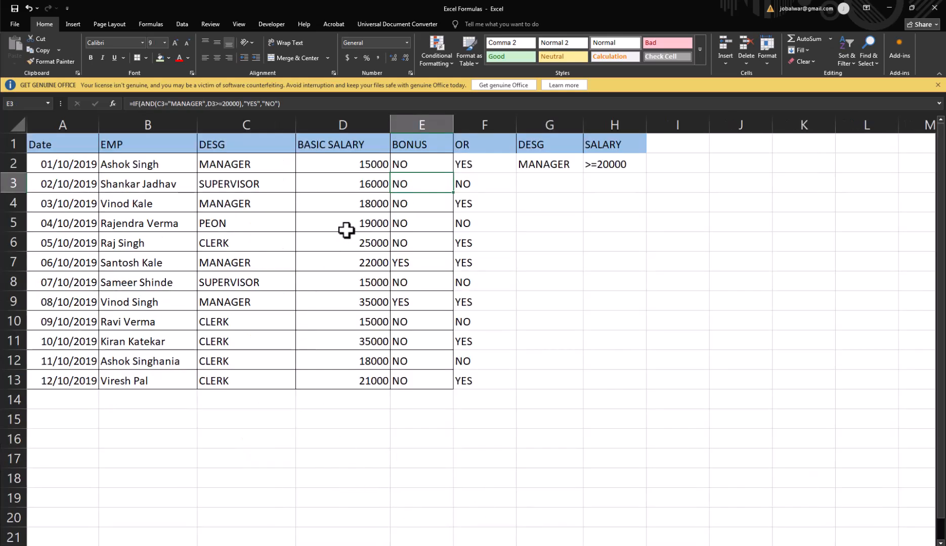
left_click(368, 169)
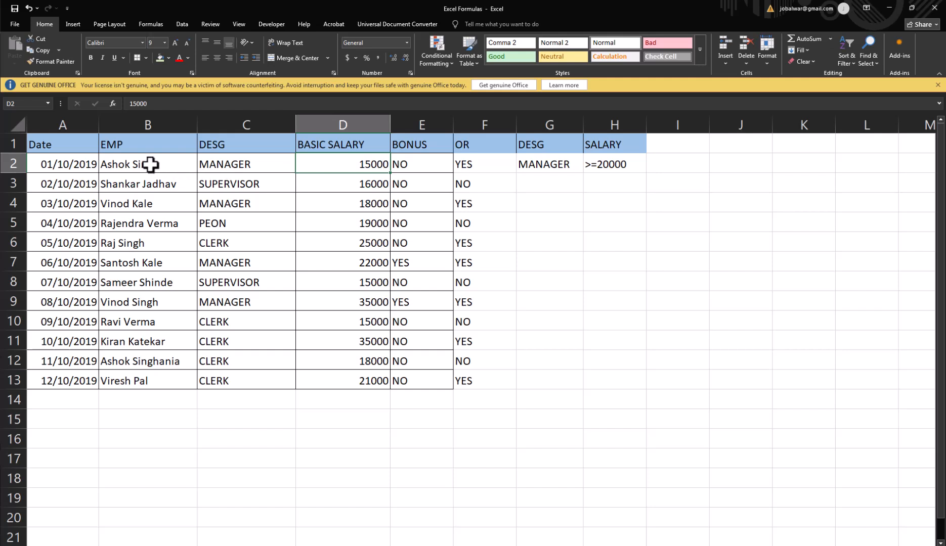
left_click_drag(151, 164, 148, 401)
left_click_drag(234, 171, 235, 382)
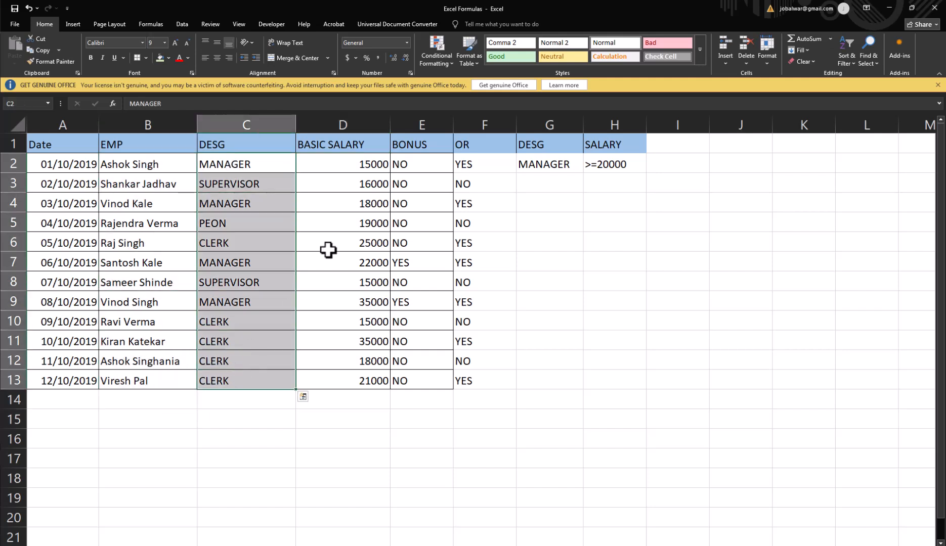
left_click_drag(336, 165, 348, 380)
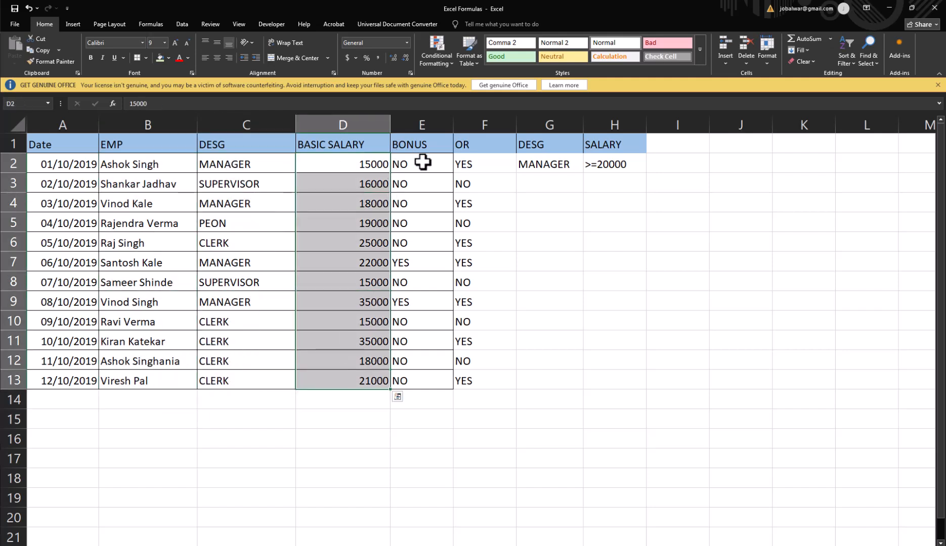
left_click_drag(425, 162, 427, 365)
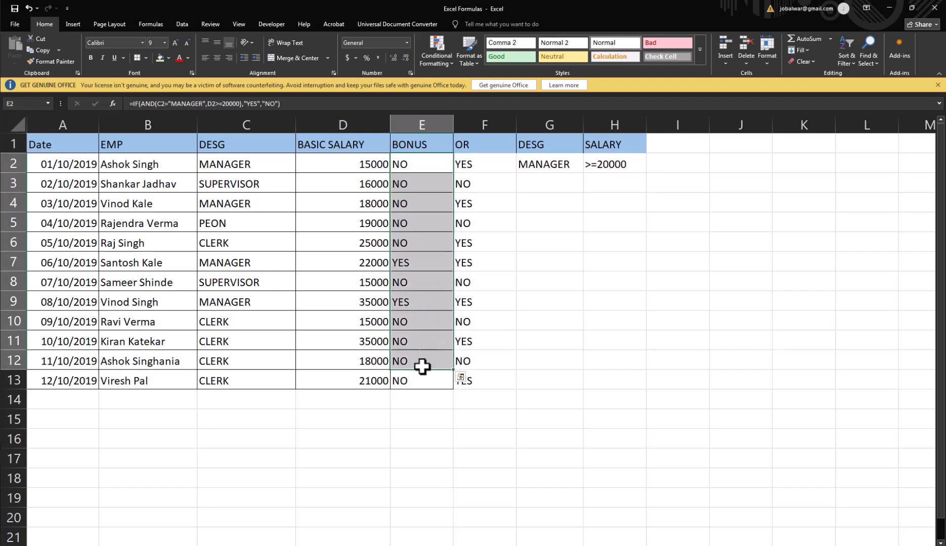
left_click_drag(473, 158, 484, 377)
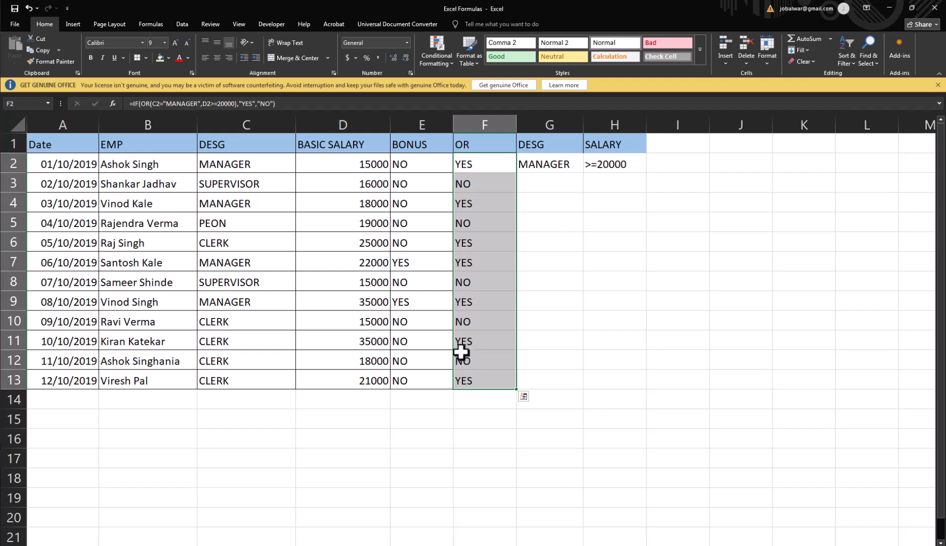
Examine the existing IF formula with AND in the BONUS column and the one with OR in F2
left_click(418, 163)
left_click_drag(416, 177, 418, 381)
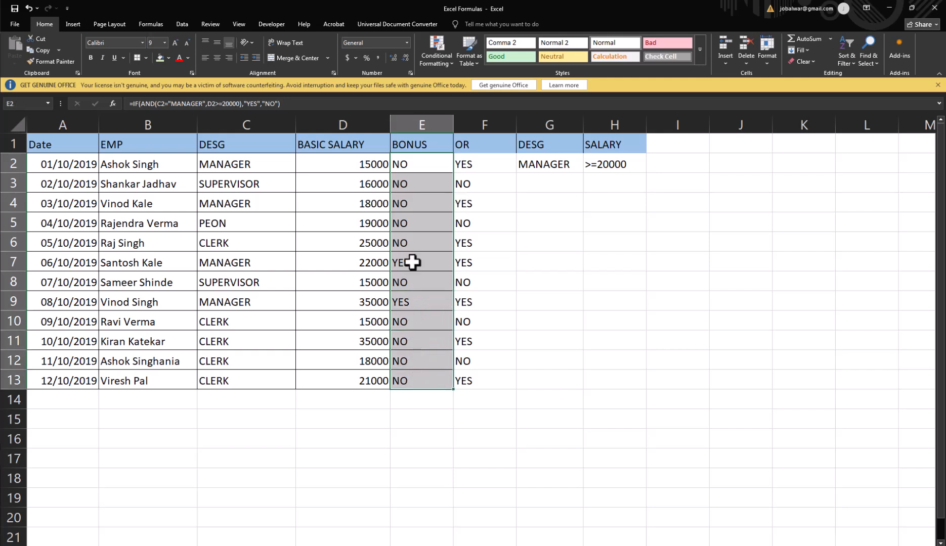
left_click(409, 165)
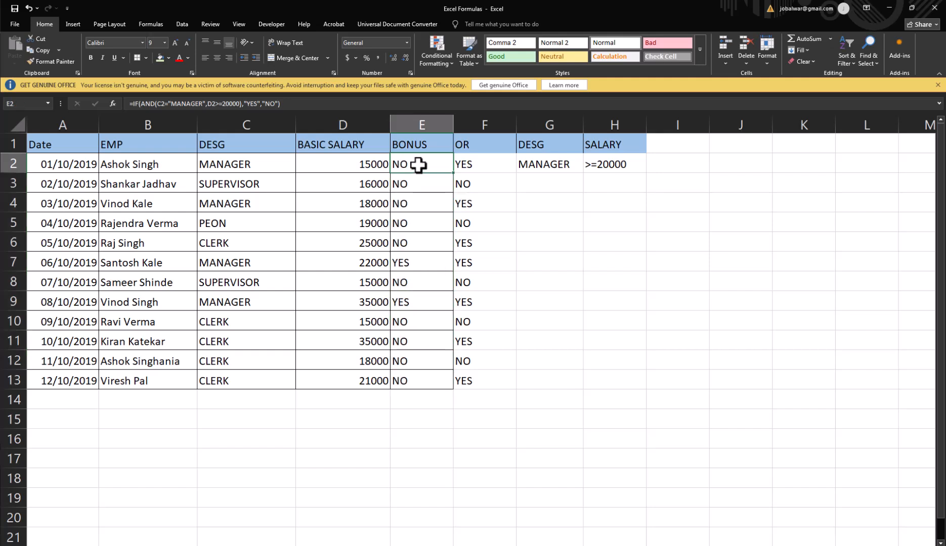
left_click(469, 163)
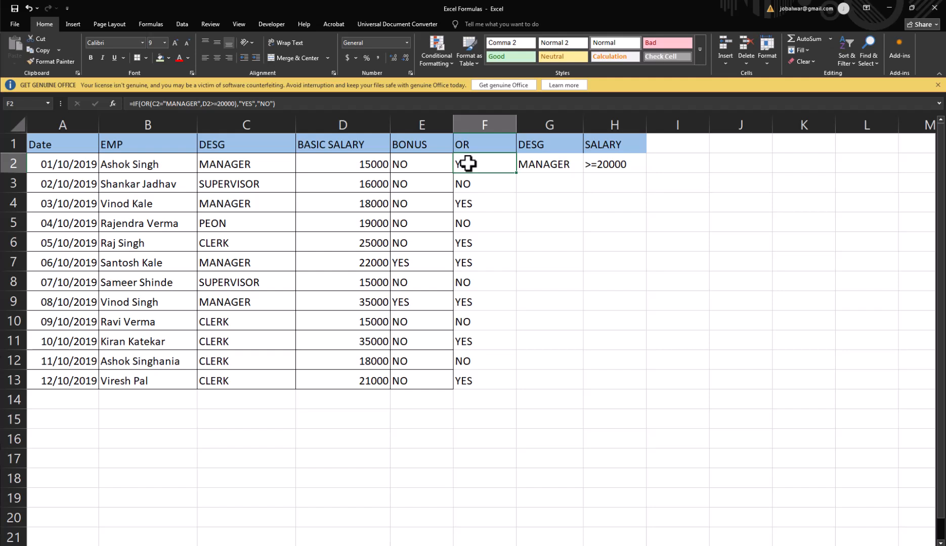
key("Left")
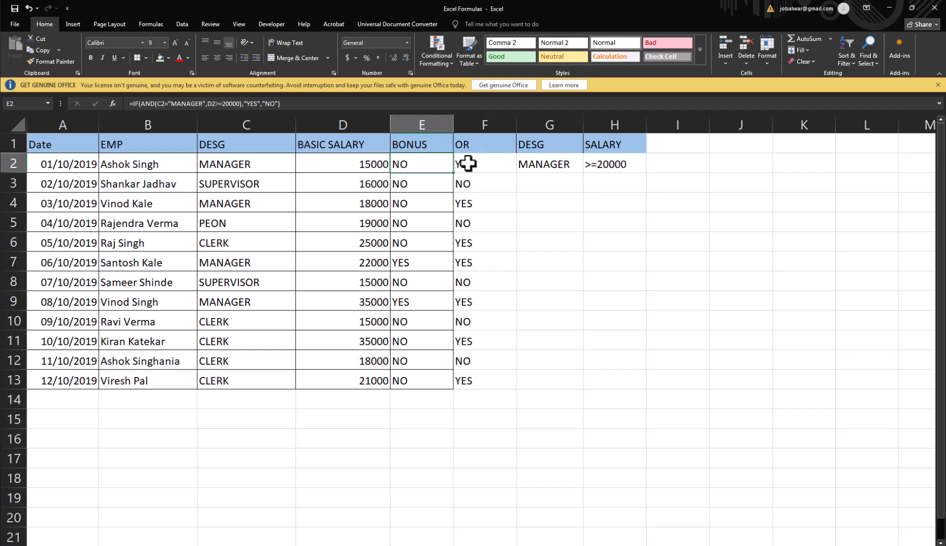
key("Right")
key("Left")
key("Left")
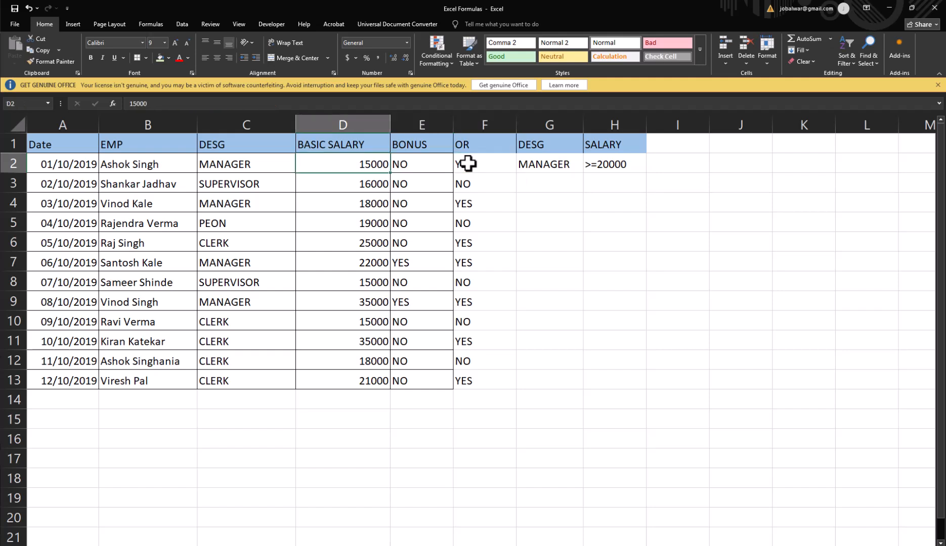
Clear the existing formulas from the BONUS and OR columns in E2:F13
key("Right")
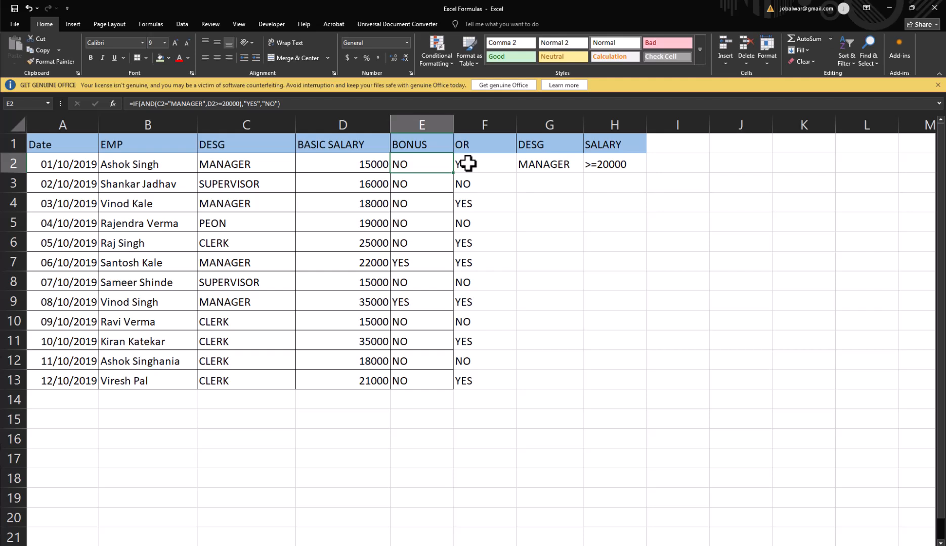
key("shift+Right")
key("shift+ctrl+Down")
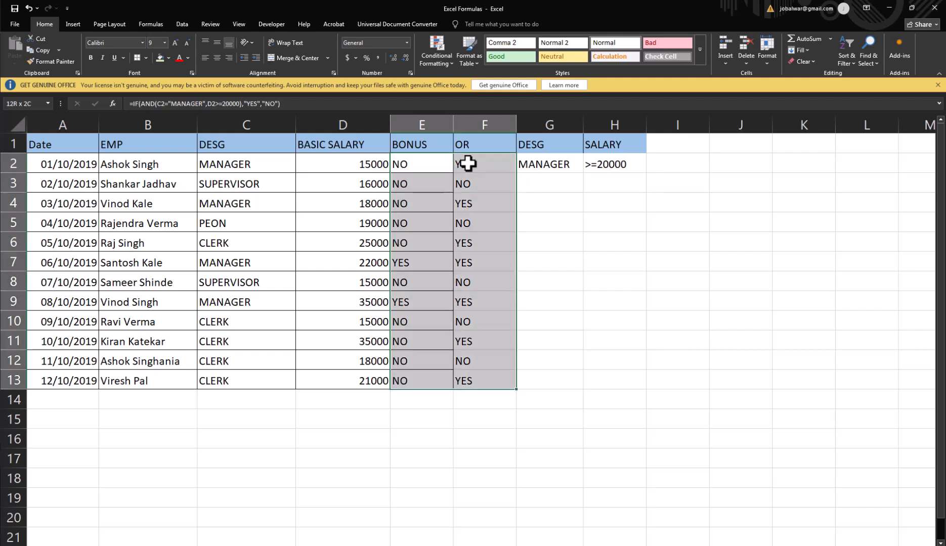
key("Delete")
key("Right")
key("Left")
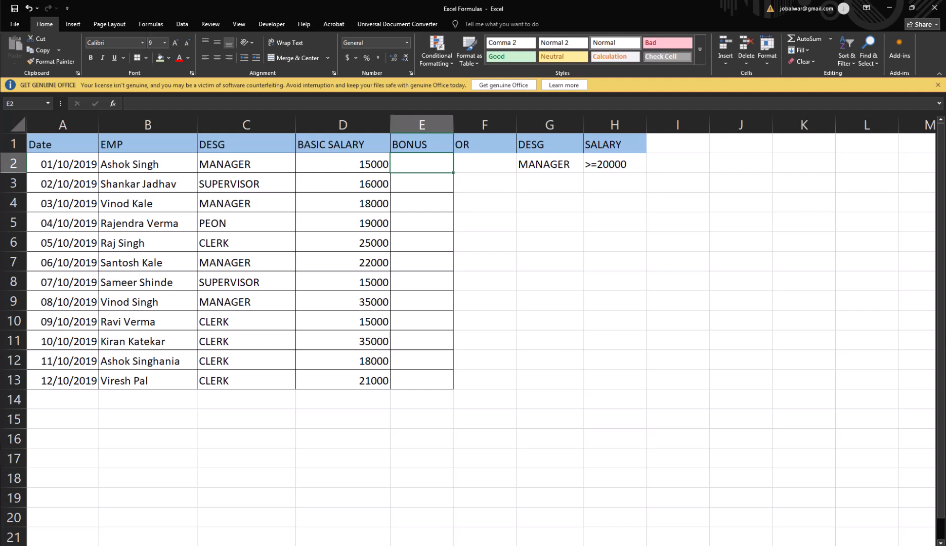
Compare the designation and basic salary of each MANAGER row against the criteria of MANAGER and >=20000
left_click(229, 162)
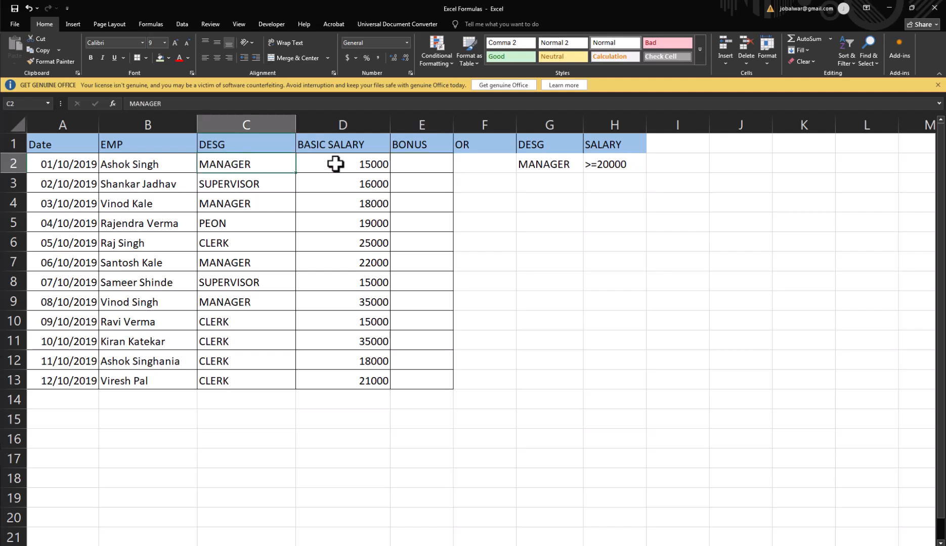
left_click(335, 163)
left_click(233, 205)
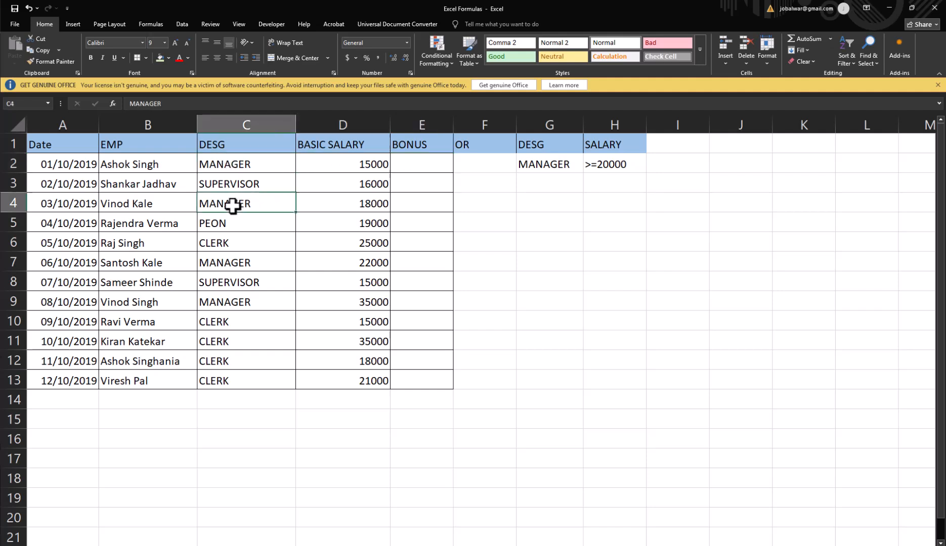
left_click(353, 205)
left_click(242, 263)
left_click(343, 263)
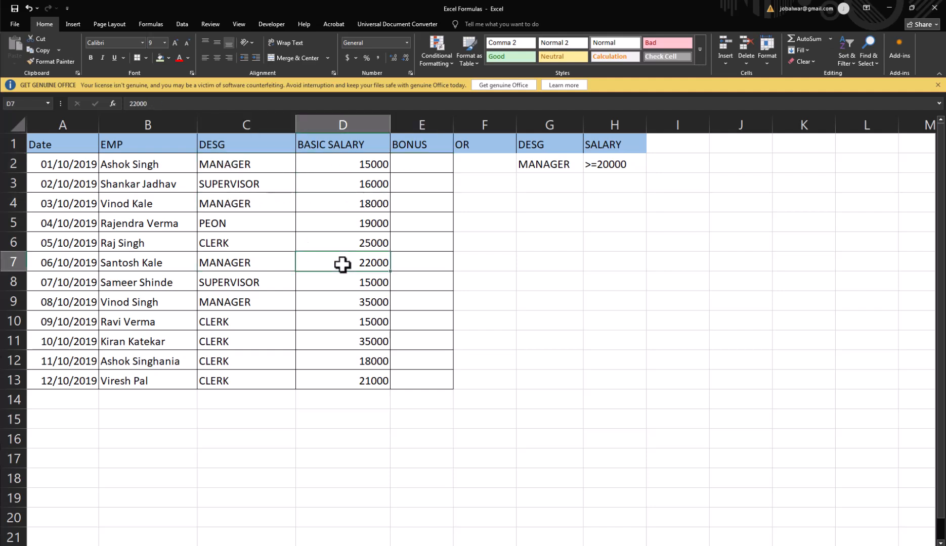
left_click(248, 302)
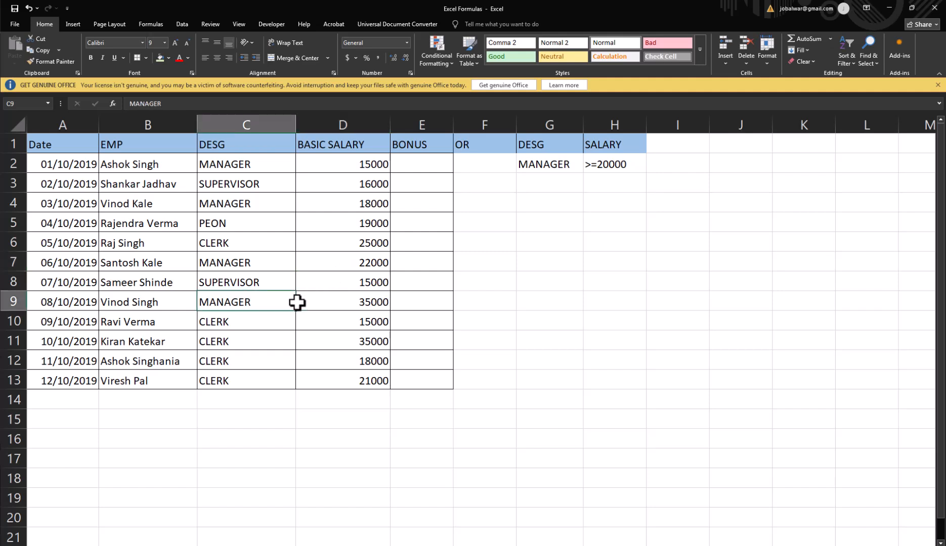
left_click(349, 304)
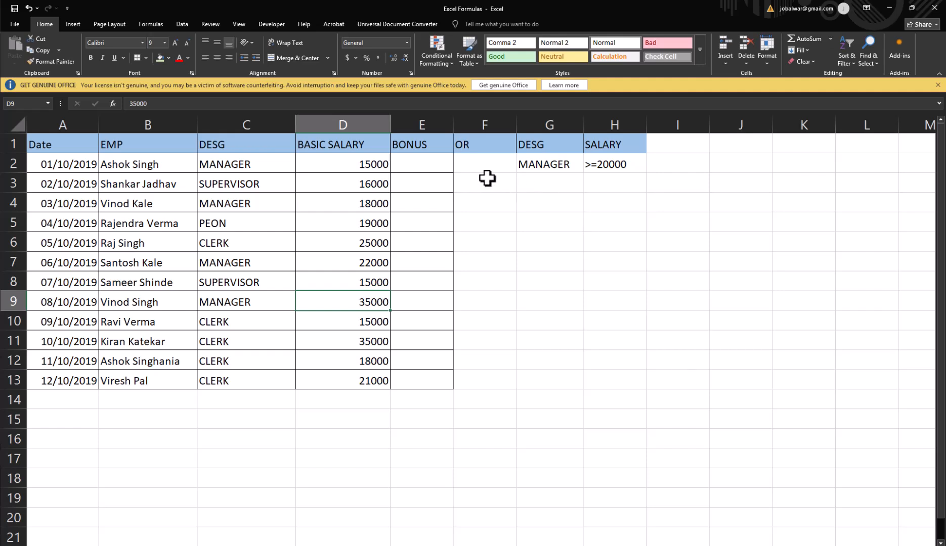
left_click(466, 162)
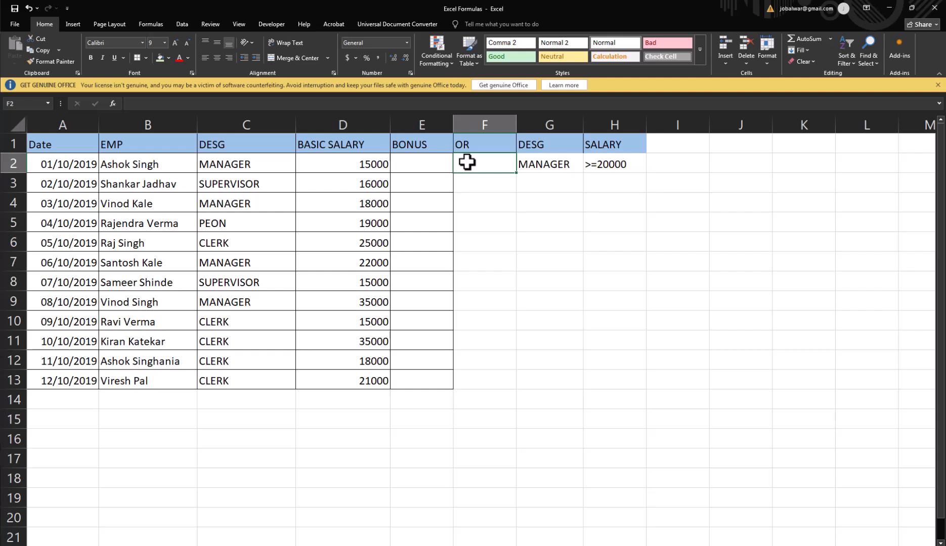
left_click(404, 168)
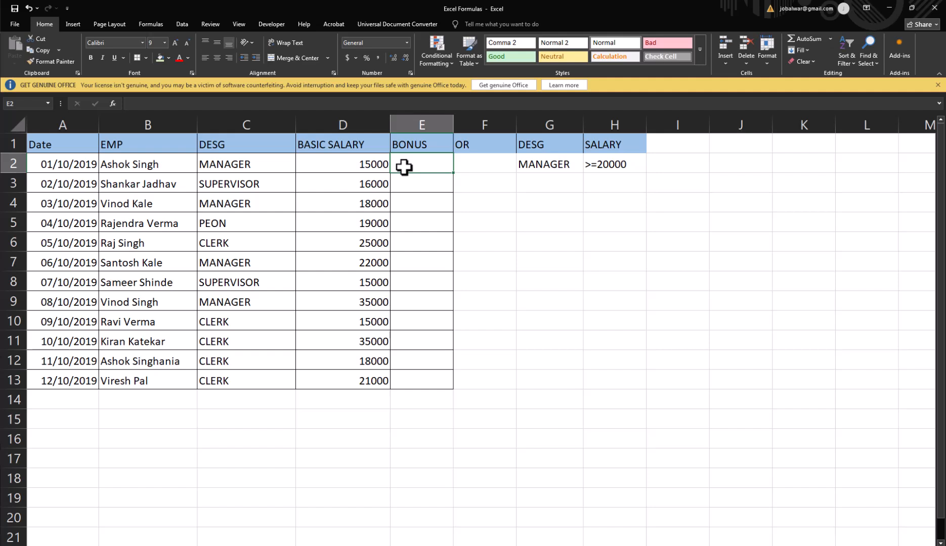
left_click(477, 185)
left_click(475, 167)
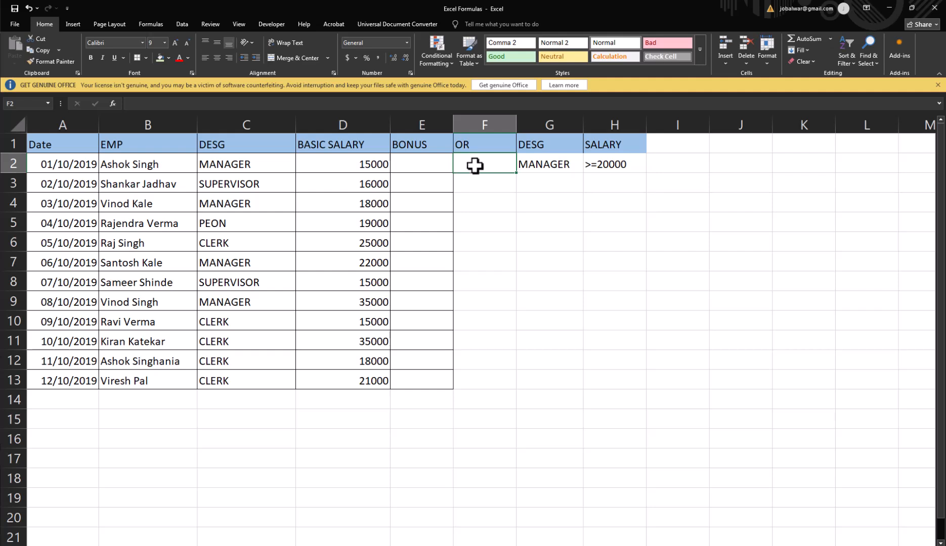
Begin an IF formula in E2 with a nested AND whose first condition is C2="MANAGER"
left_click(419, 163)
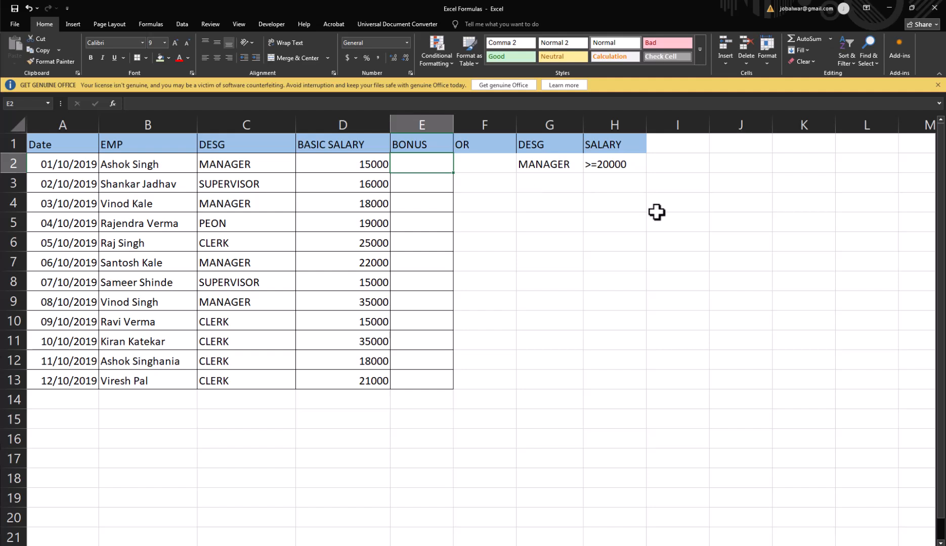
type("=if(")
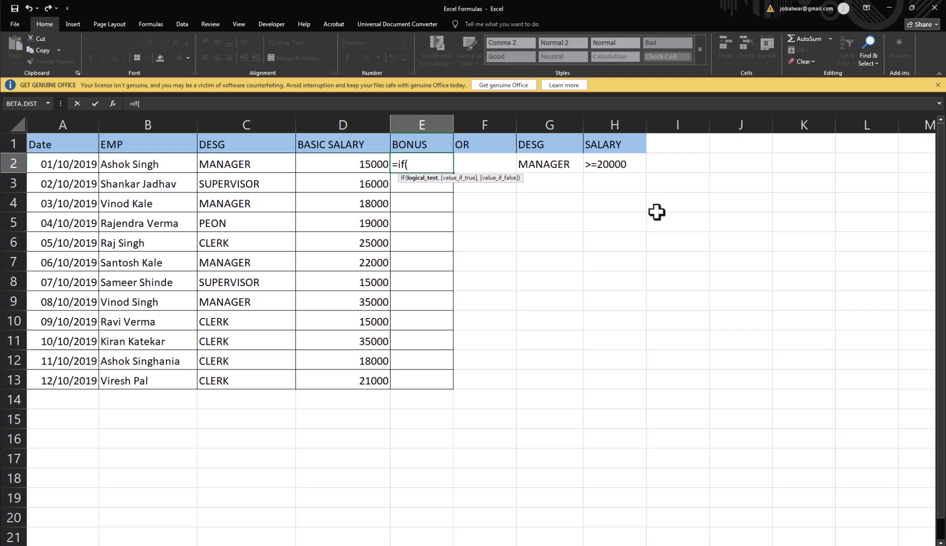
type("ab")
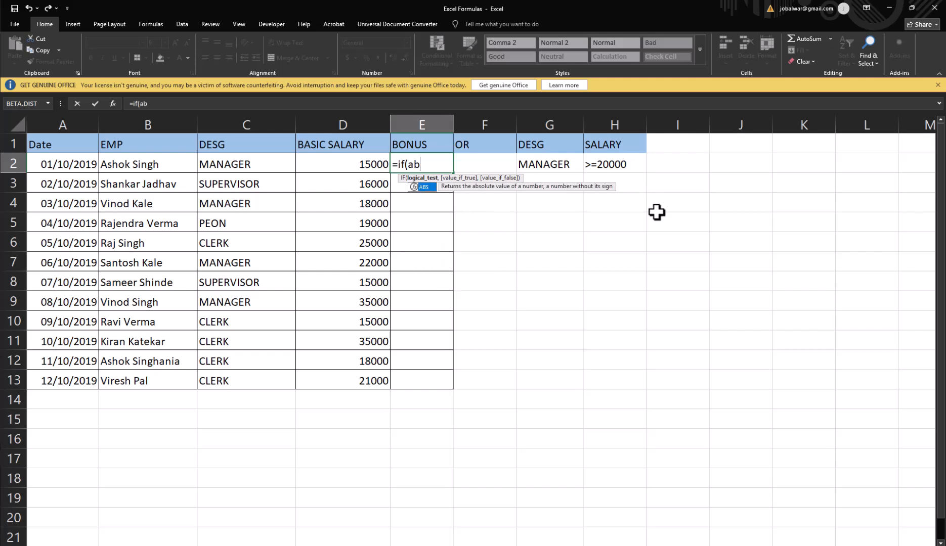
type("d")
key("BackSpace")
key("BackSpace")
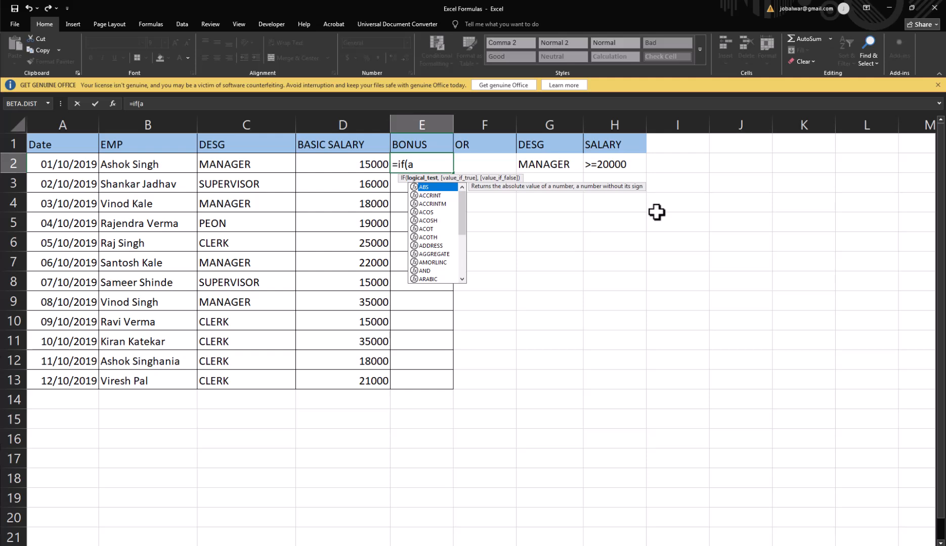
type("nd(")
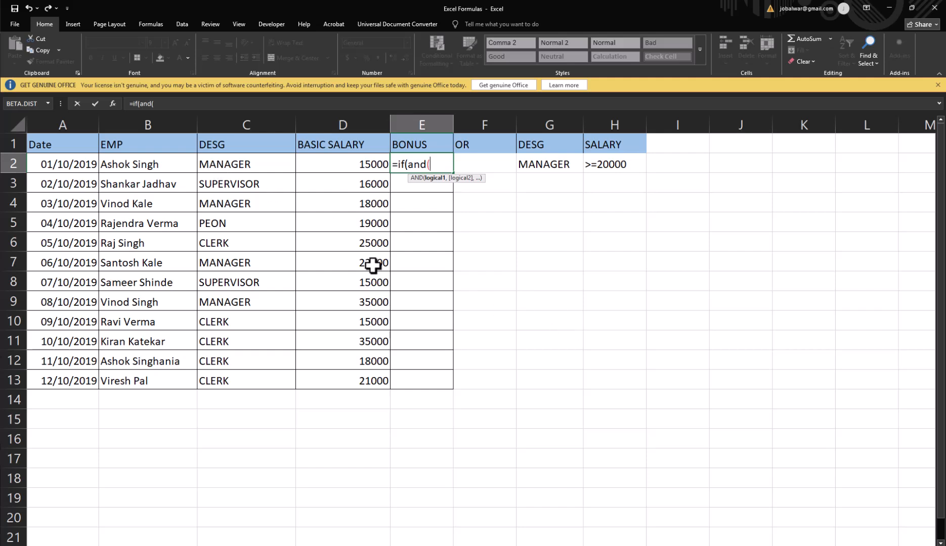
left_click(234, 167)
type("=\"")
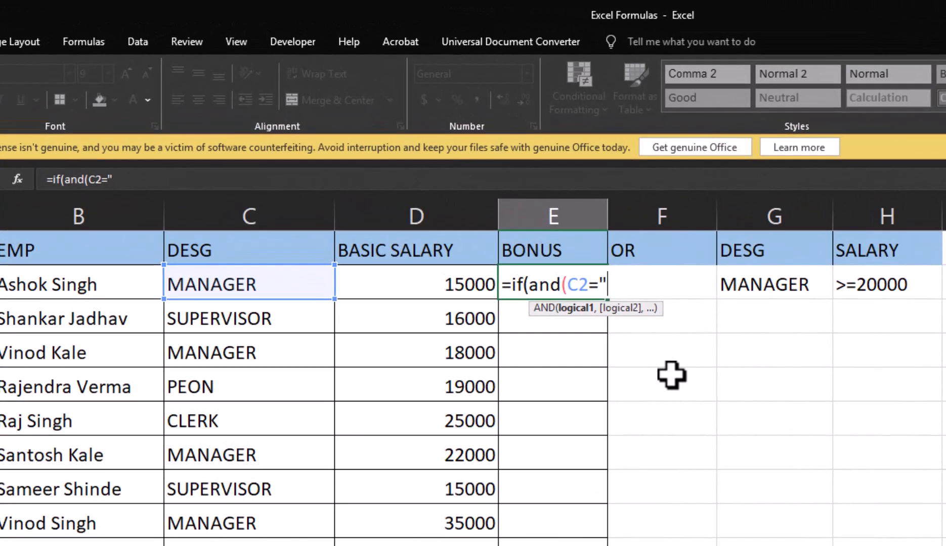
type("MANAGER")
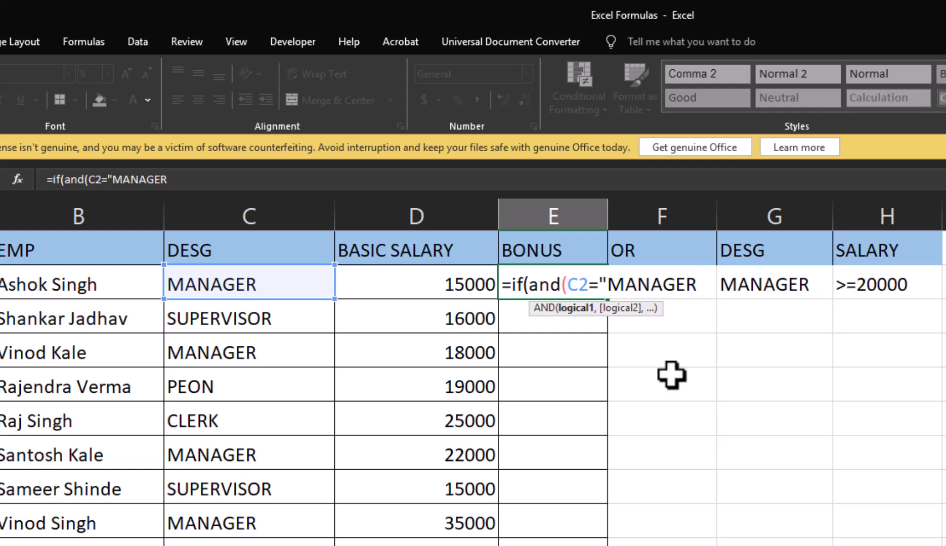
type("\",")
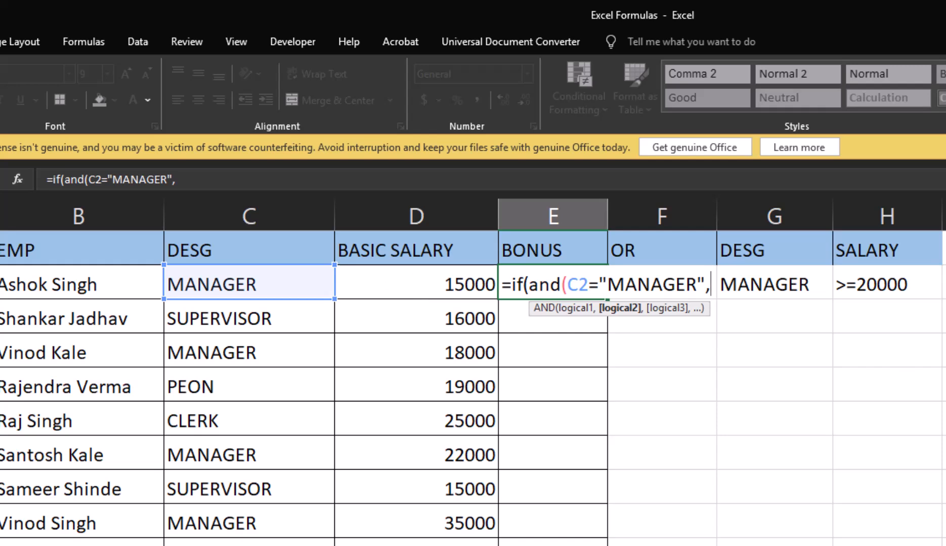
Complete the E2 formula with the second AND condition D2>=20000, returning "YES" if true and "NO" if false
left_click(415, 282)
type(">=20000")
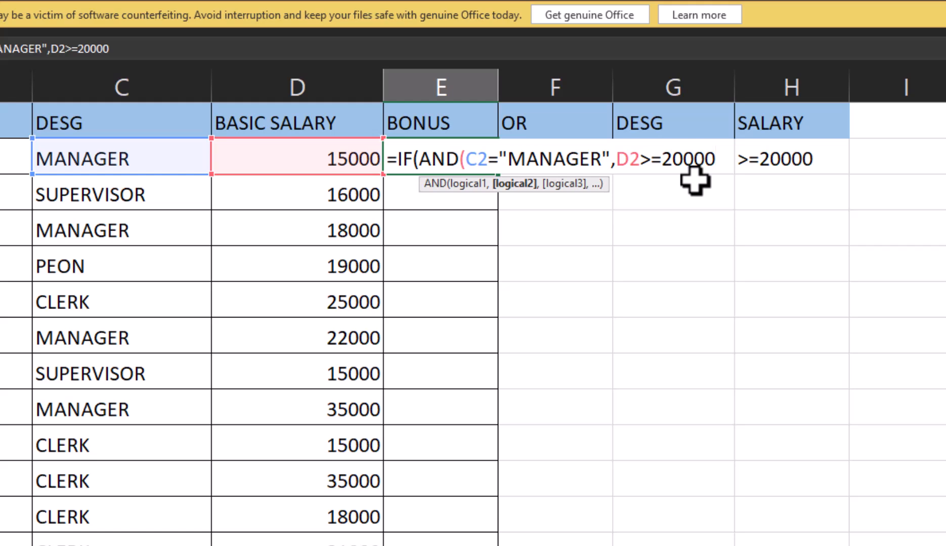
type(")")
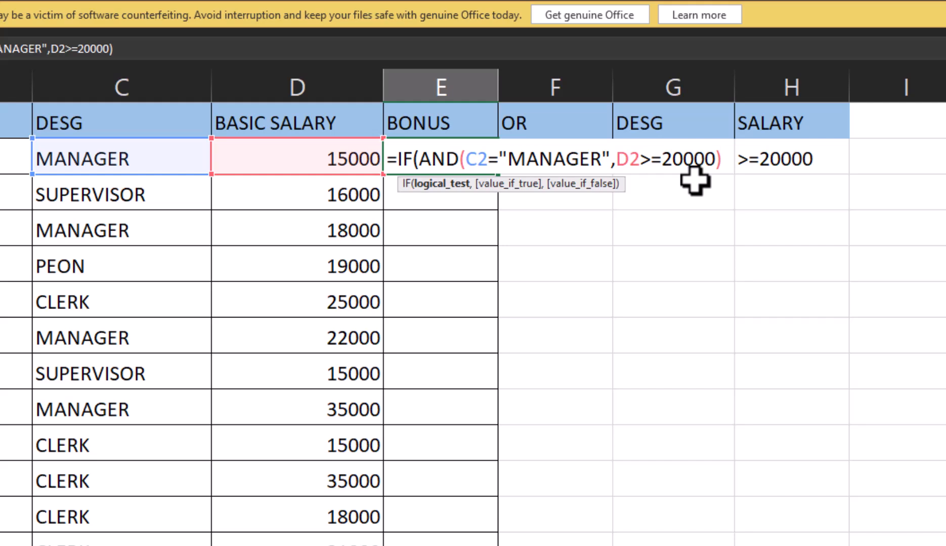
type(",")
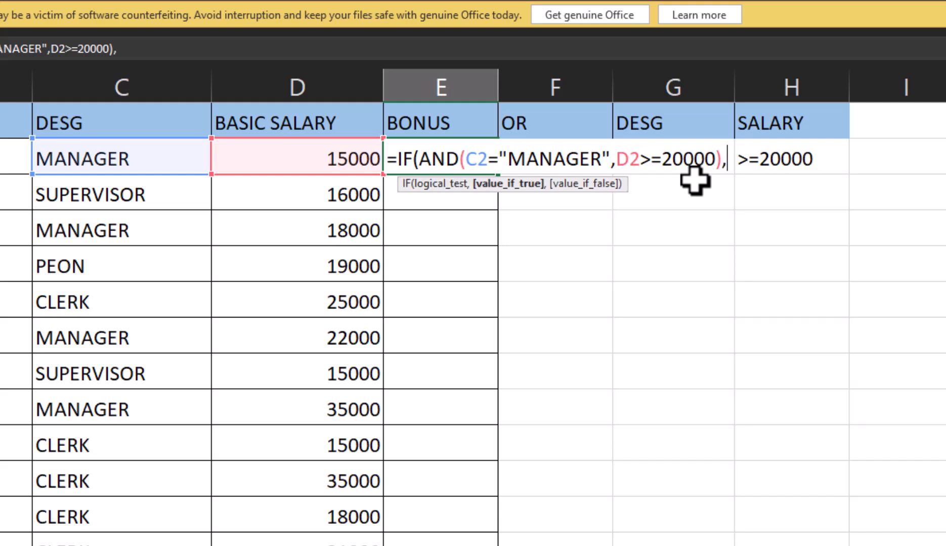
type("\"YE")
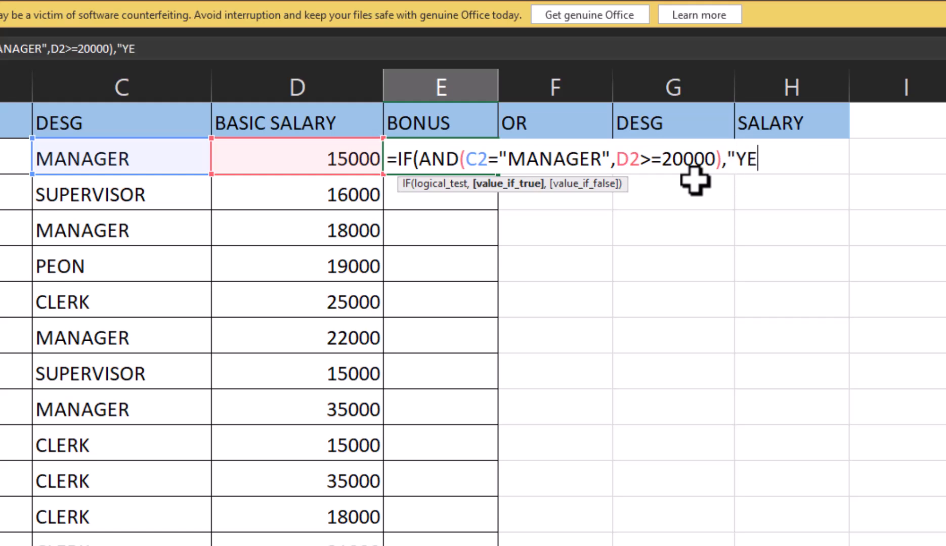
type("S\",\"NO\"")
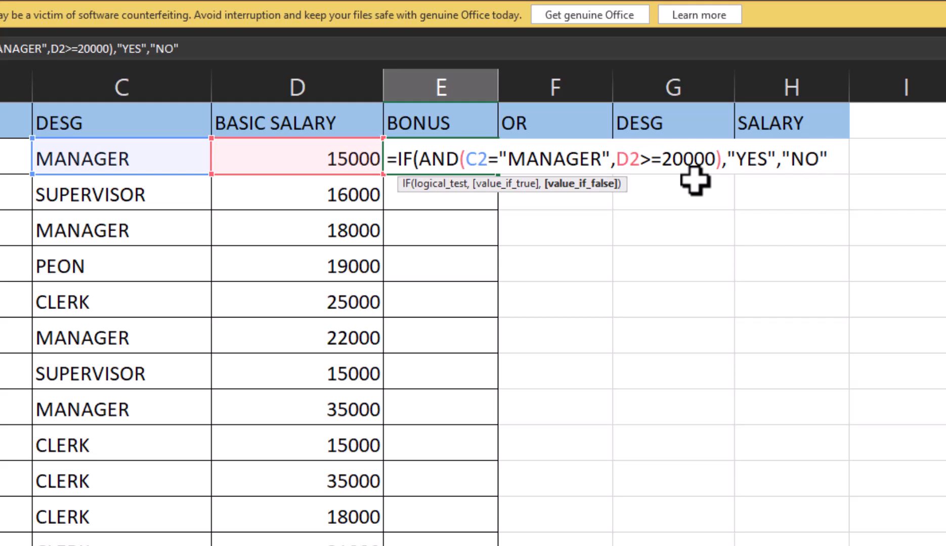
type(")")
key("Return")
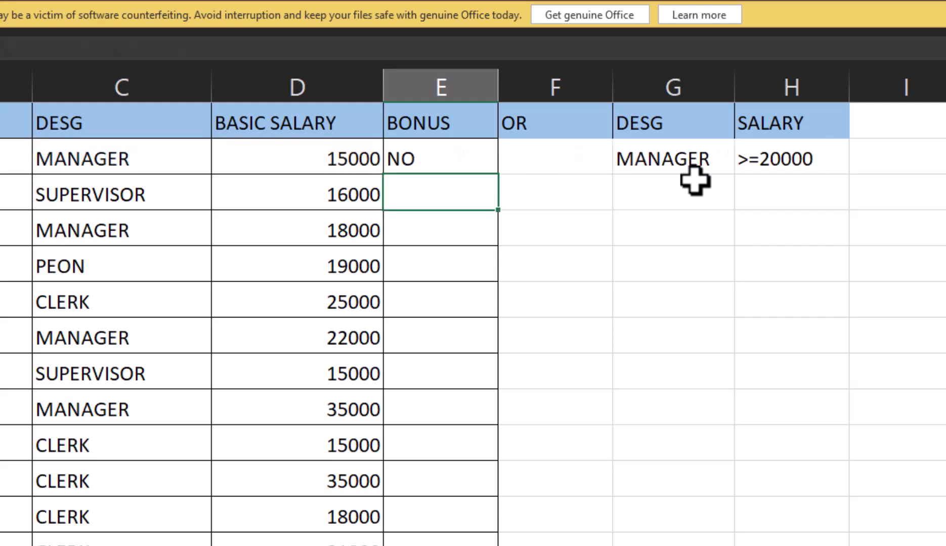
Copy the IF and AND formula from E2 into the remaining BONUS cells, E3:E13
key("Up")
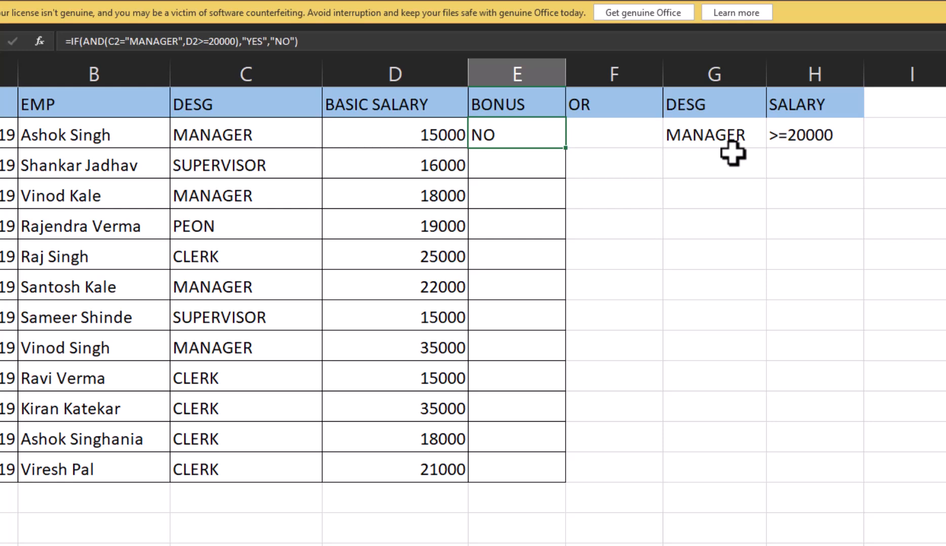
key("ctrl+c")
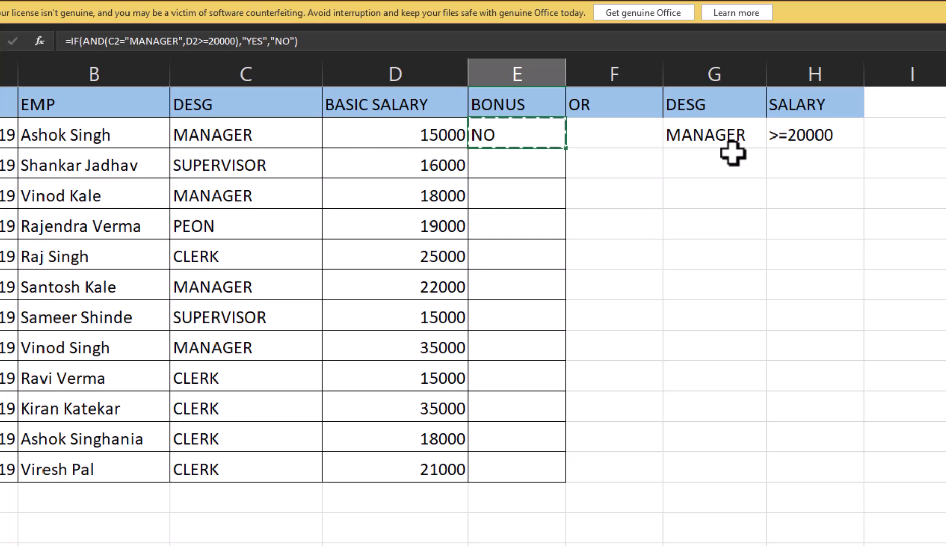
key("Down")
key("shift+Down")
key("shift+Down")
key("shift+Down")
key("shift+Down")
key("shift+Down")
key("shift+Down")
key("shift+Down")
key("shift+Down")
key("shift+Down")
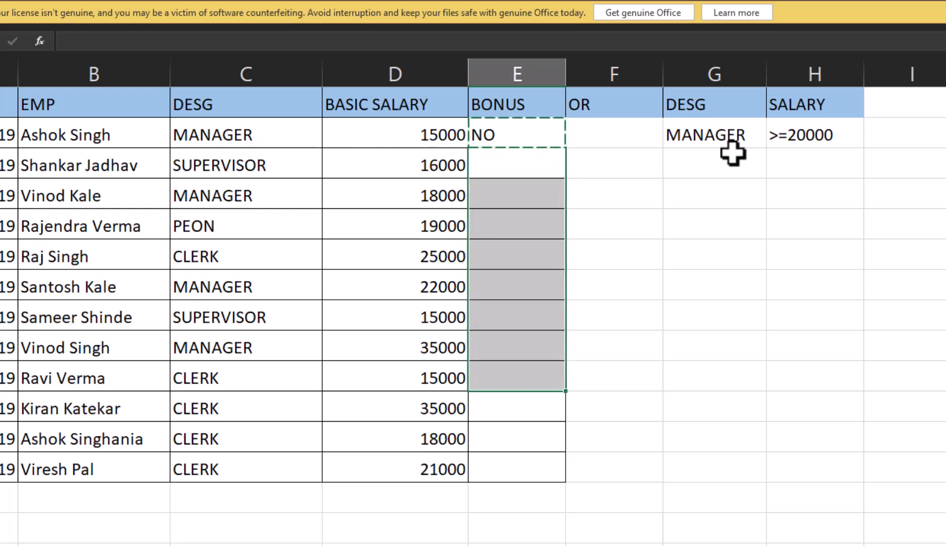
key("ctrl+v")
Review the copied formulas and their results down the BONUS column, from E2 to E13 and back
key("Up")
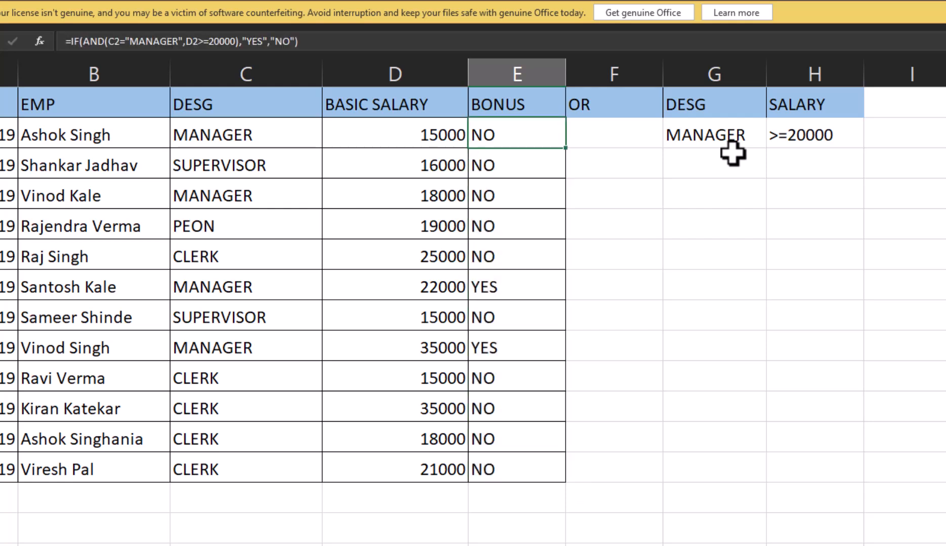
key("Down")
key("Down")
key("Down")
key("Down")
key("Down")
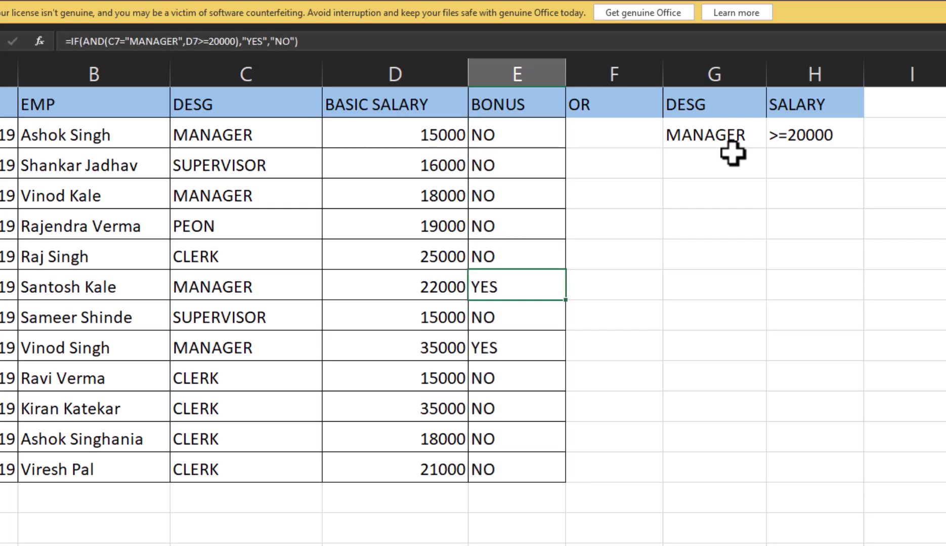
key("Down")
key("Down")
key("Down")
key("Down")
key("Down")
key("Down")
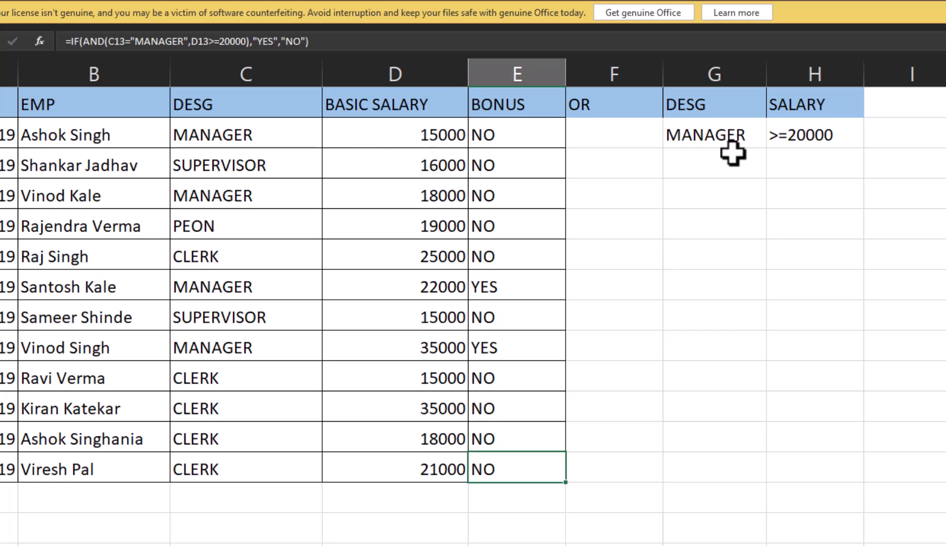
key("Up")
key("Up")
key("Up")
key("Up")
key("Up")
key("Up")
key("Up")
key("Up")
key("Up")
key("Up")
key("Up")
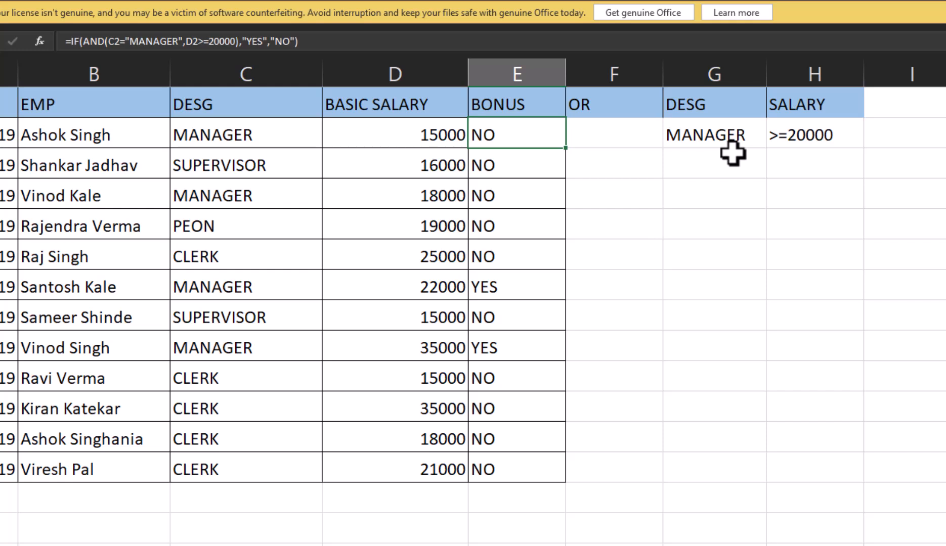
Begin an IF formula in F2 with a nested OR whose first condition is C2="MANAGER"
key("Right")
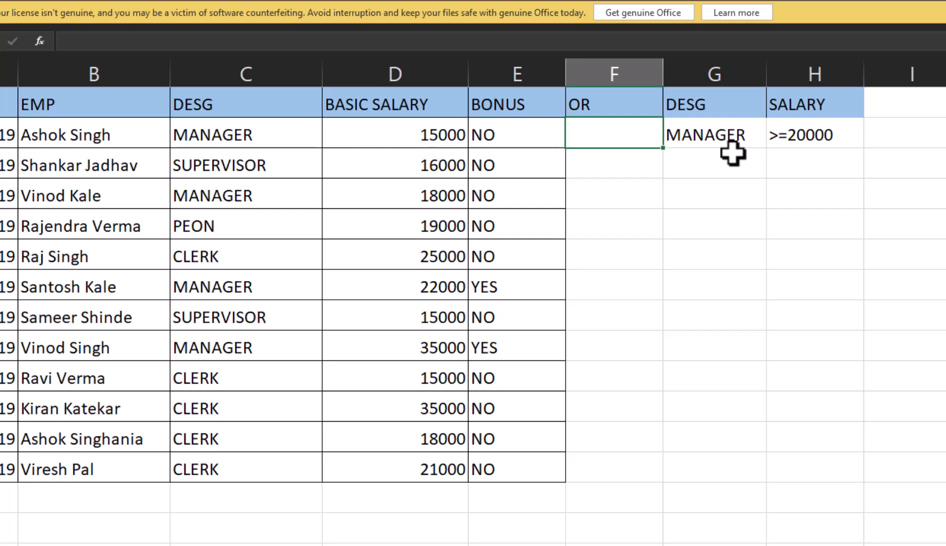
type("=IF")
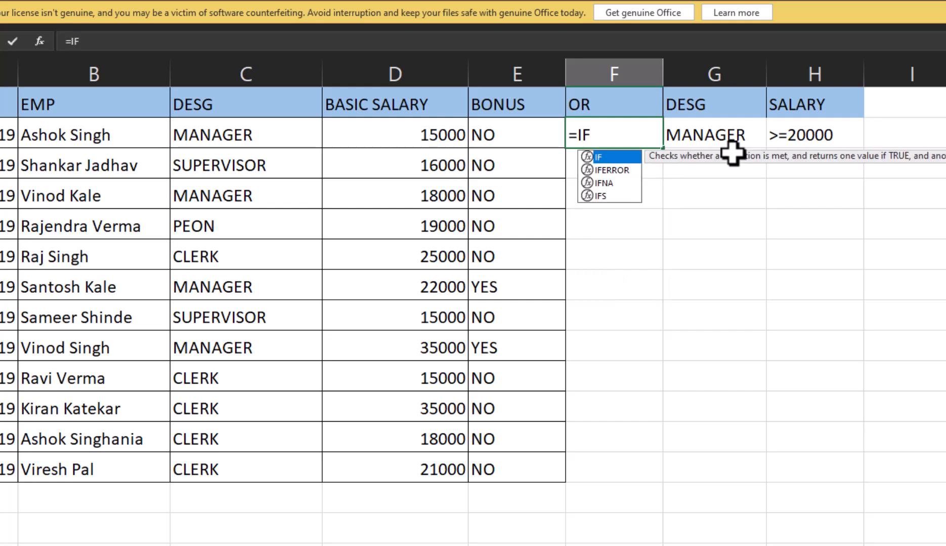
type("(")
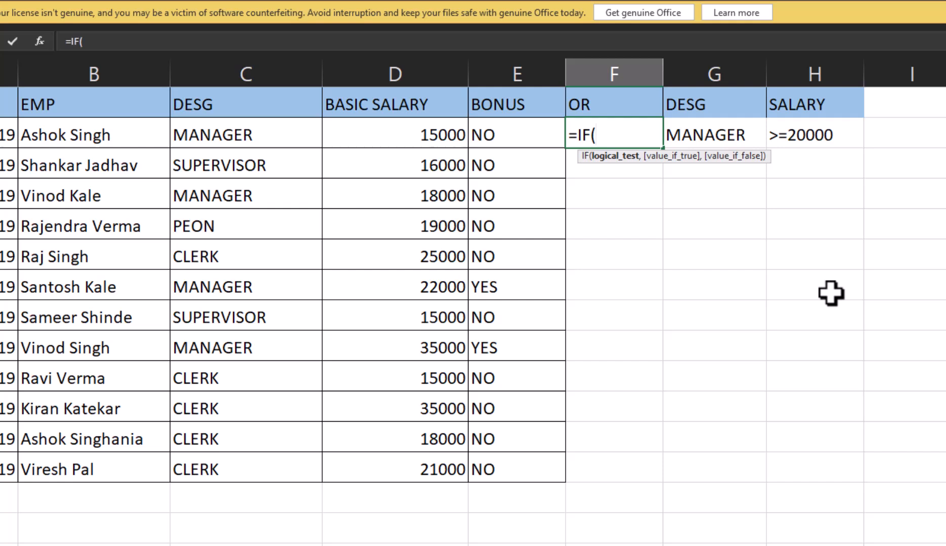
left_click(223, 135)
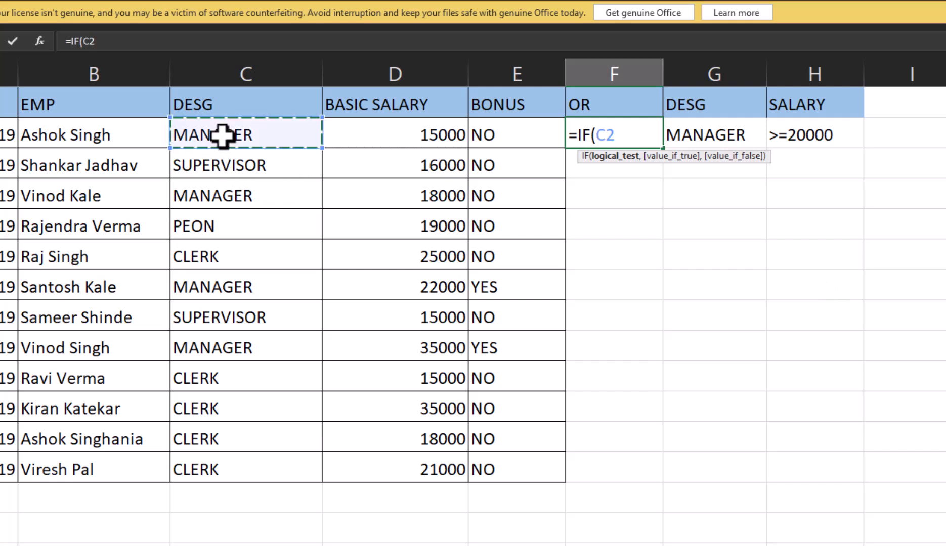
key("BackSpace")
key("BackSpace")
type("O")
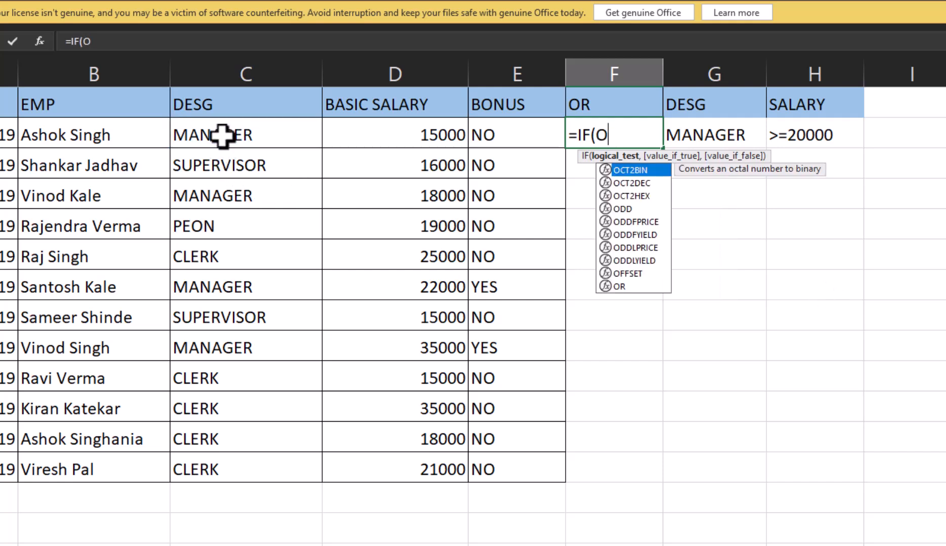
type("R(")
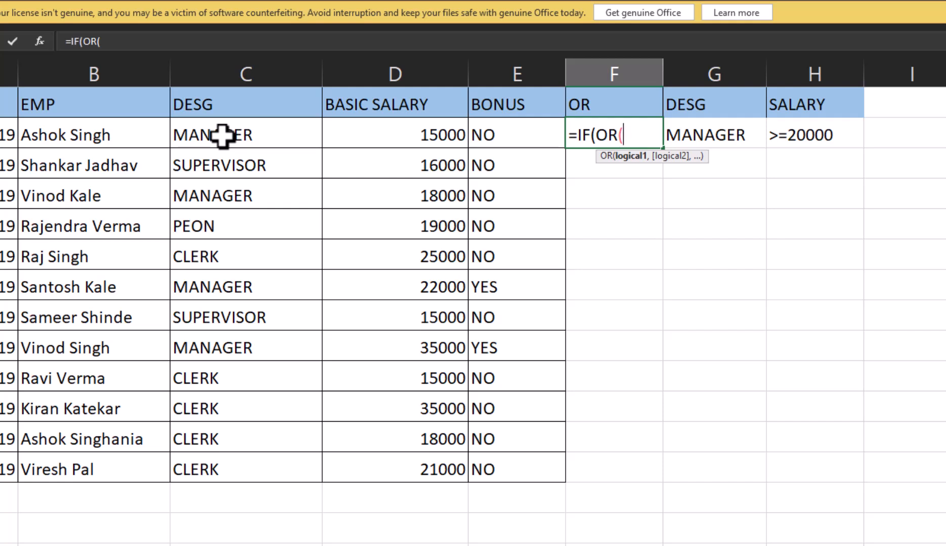
left_click(221, 135)
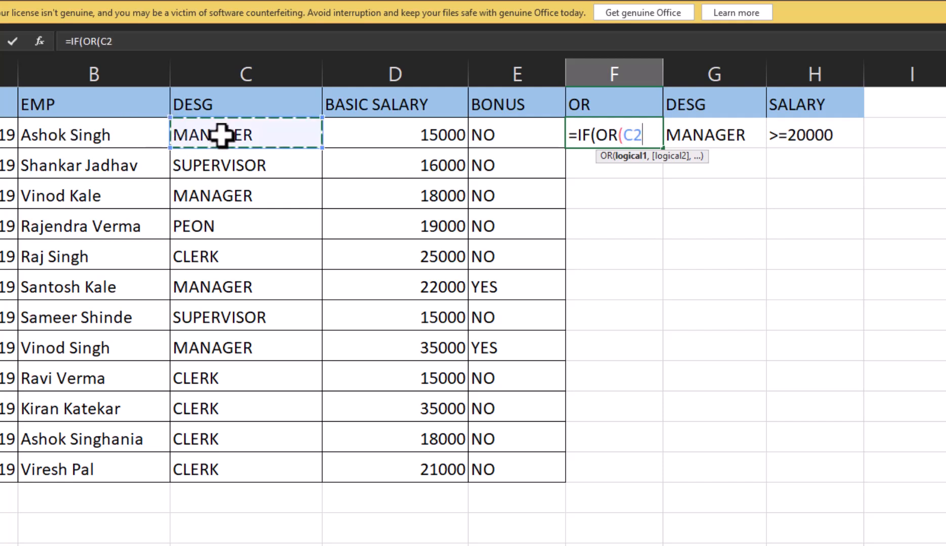
type("=\"MA")
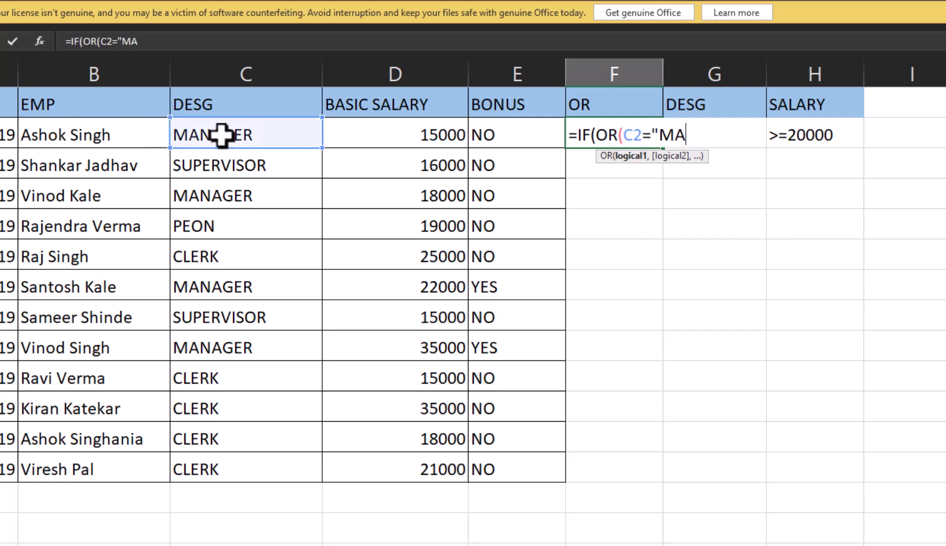
type("NAGER\",")
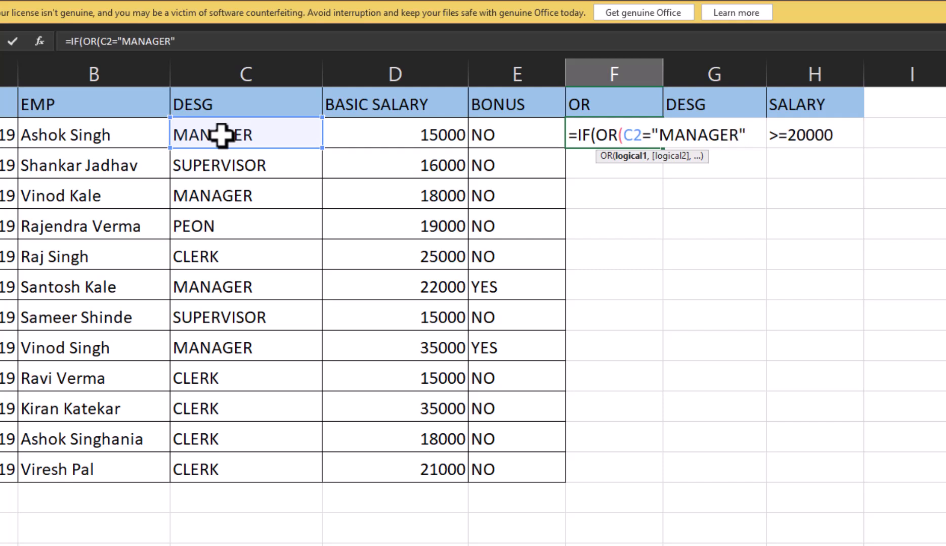
Complete the F2 formula with the second OR condition D2>=20000, returning "YES" if true and "NO" if false
left_click(392, 130)
type(">=")
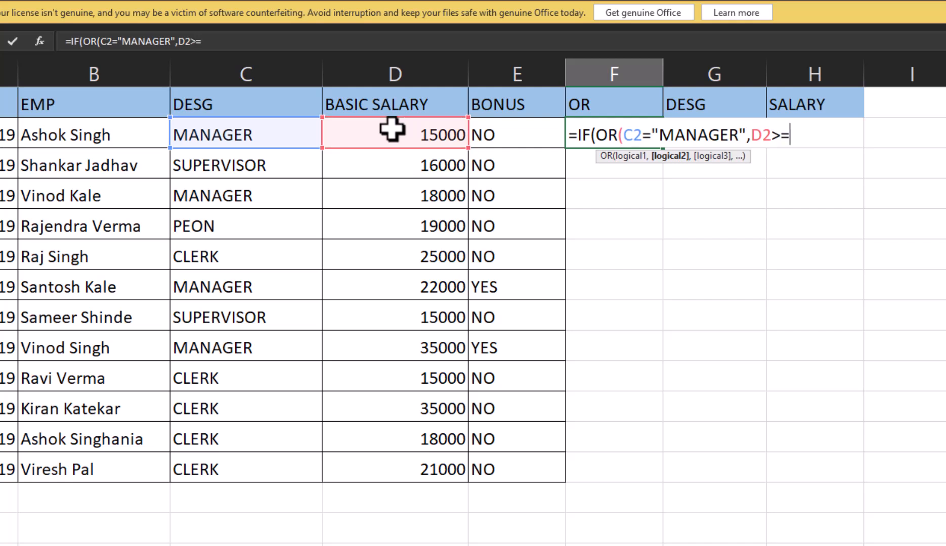
type("20000")
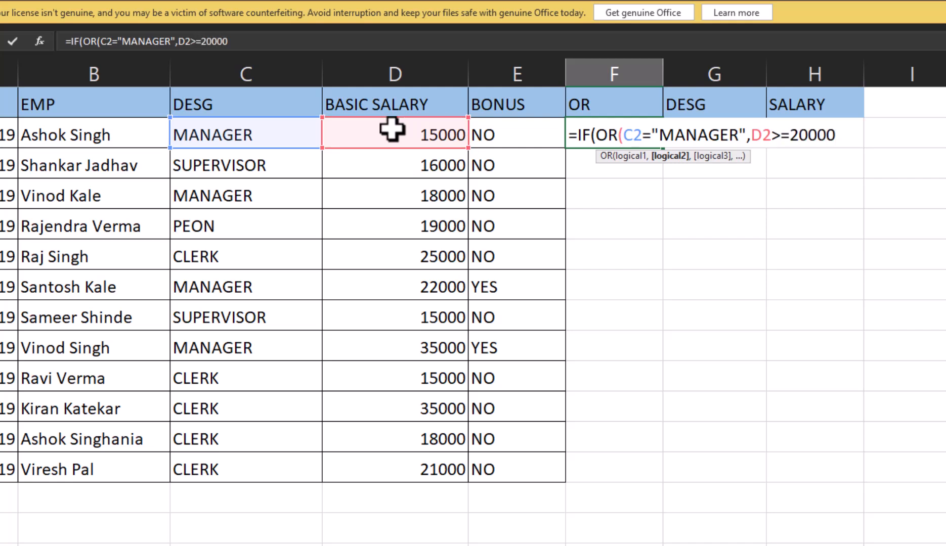
type(")_")
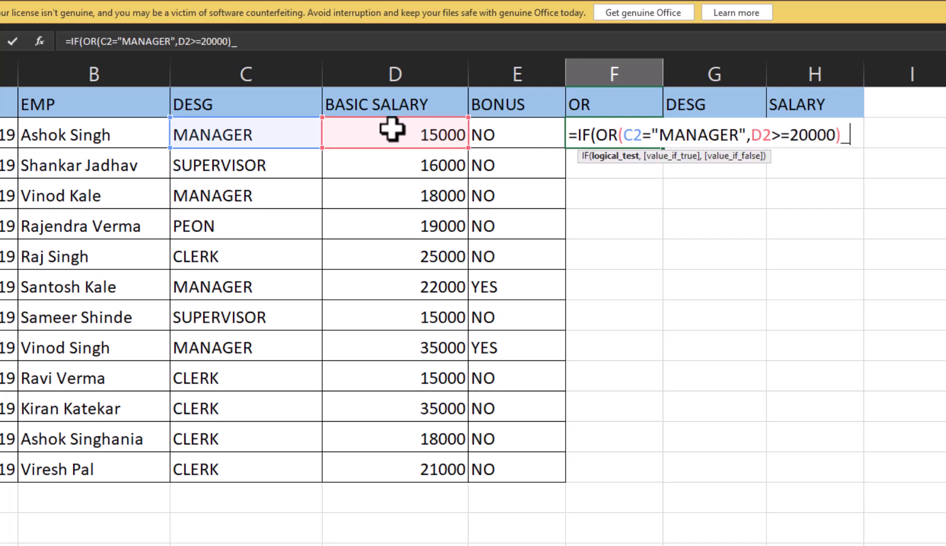
type(",\"Y")
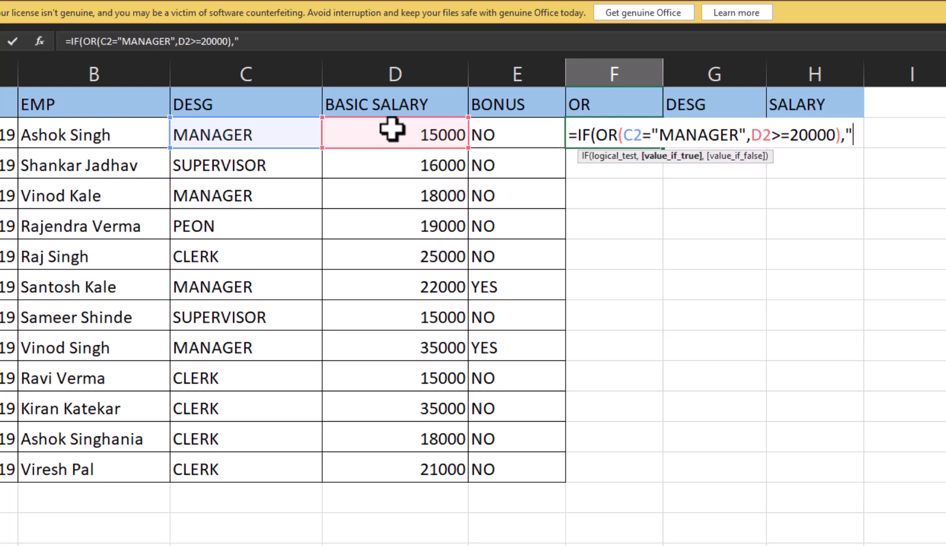
type("ES\"")
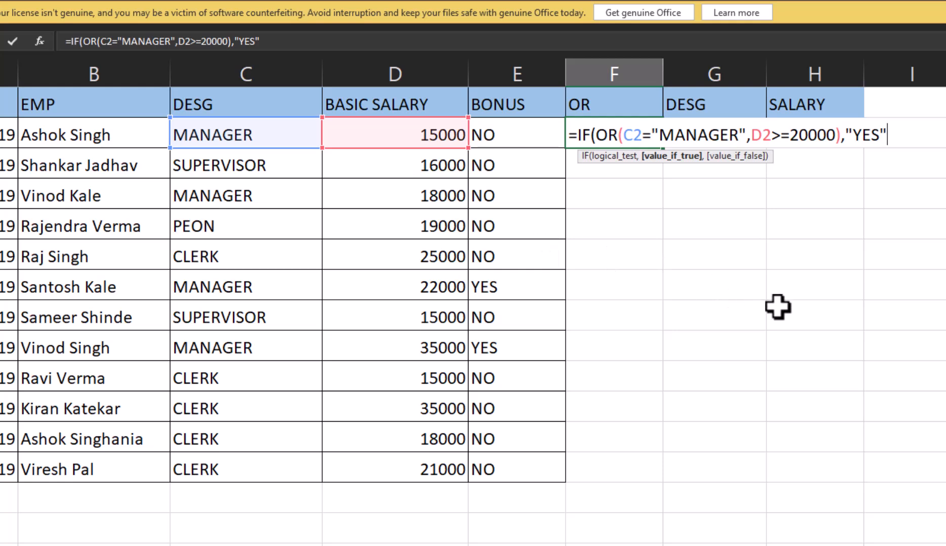
type(",\"nO")
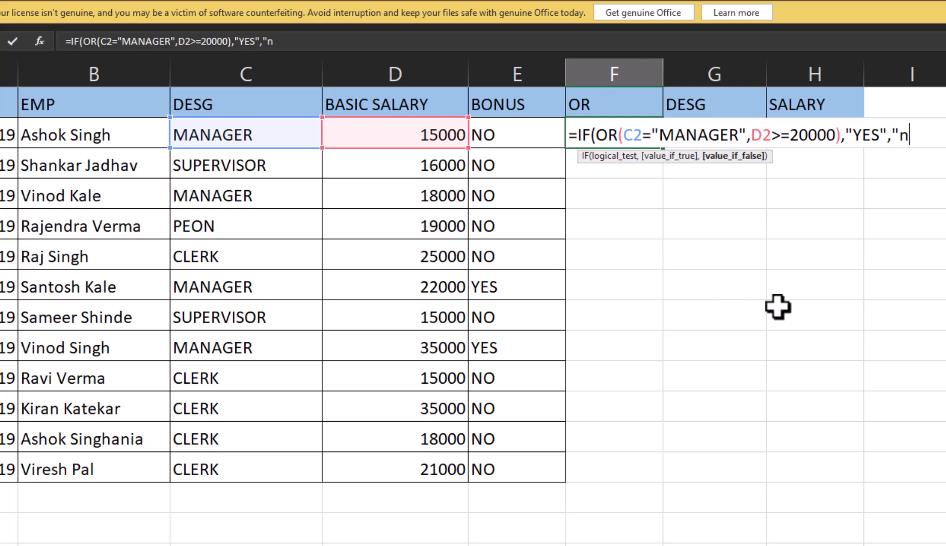
key("BackSpace")
key("BackSpace")
type("NO\")")
key("Return")
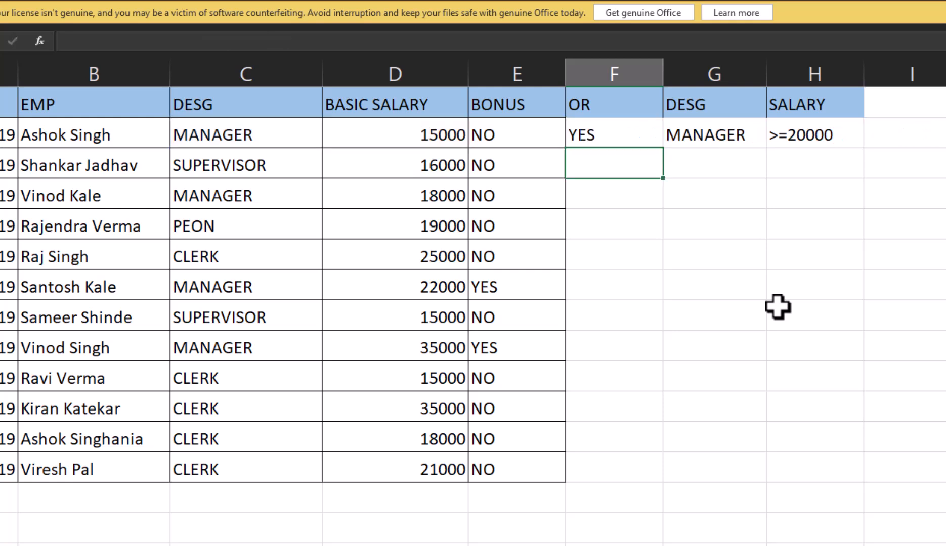
Copy the IF and OR formula from F2 into F3:F13 and check the copied formulas from F3 down to F7
key("Up")
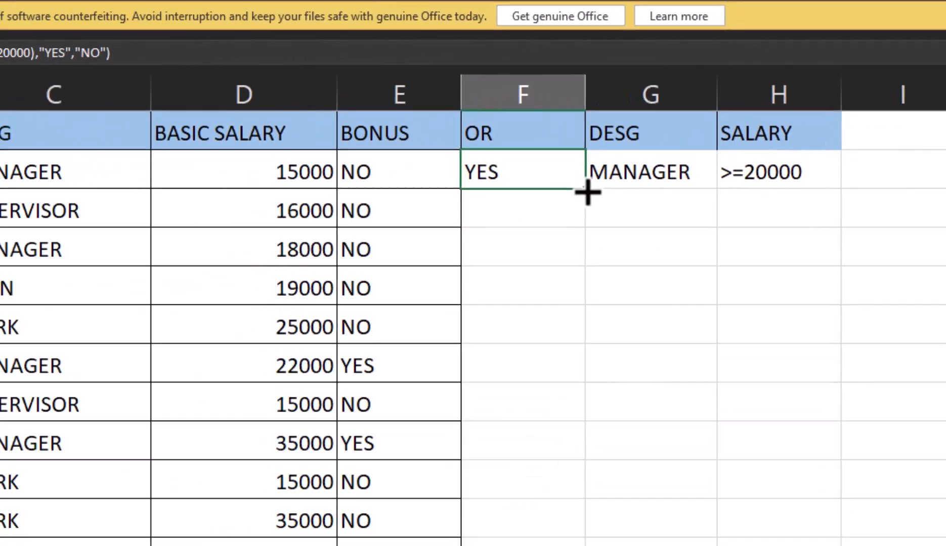
double_click(462, 254)
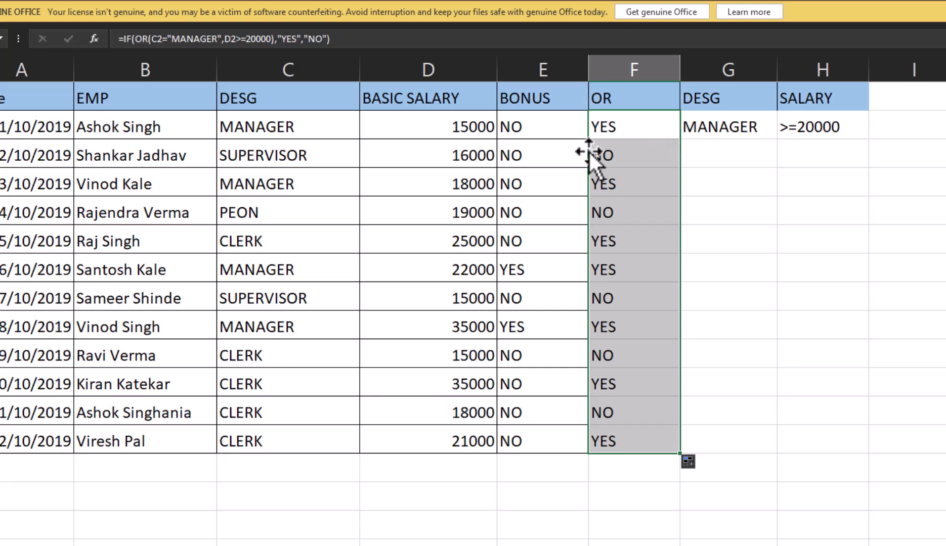
left_click(612, 159)
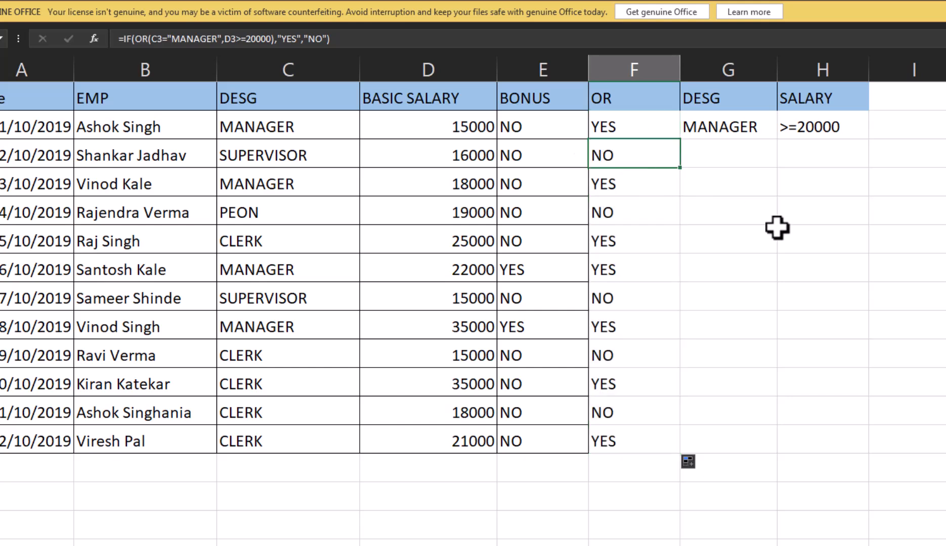
key("Down")
key("Down")
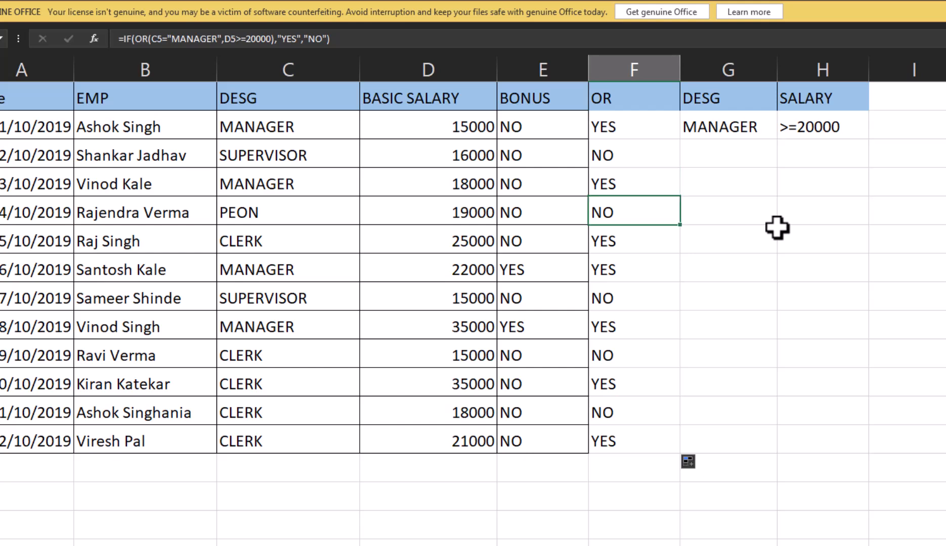
key("Down")
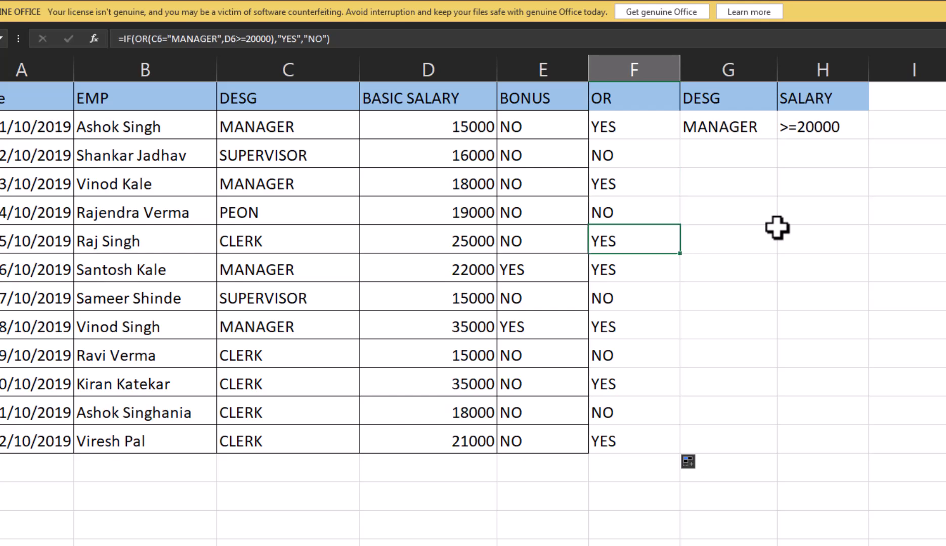
key("Down")
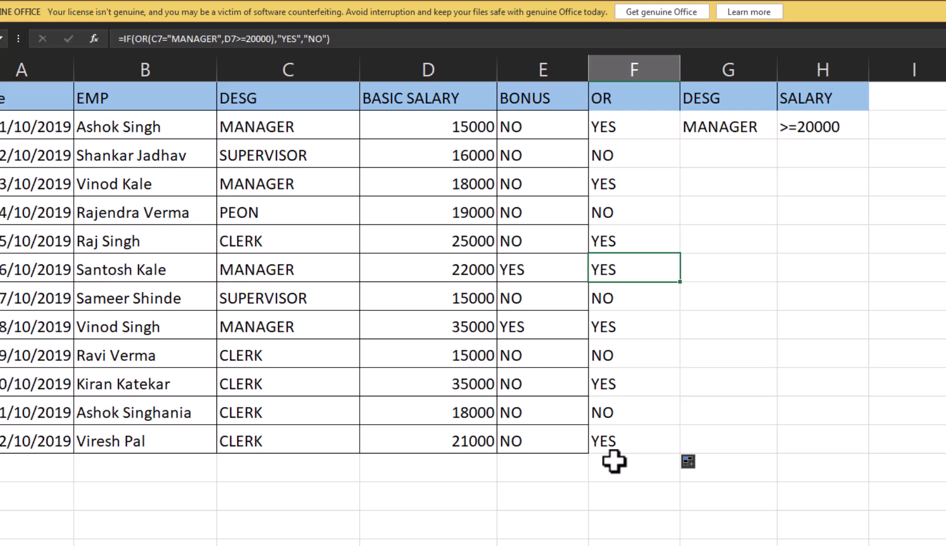
Switch to the sheet with the designation bonus table and examine the nested IF formula in E2
left_click(493, 545)
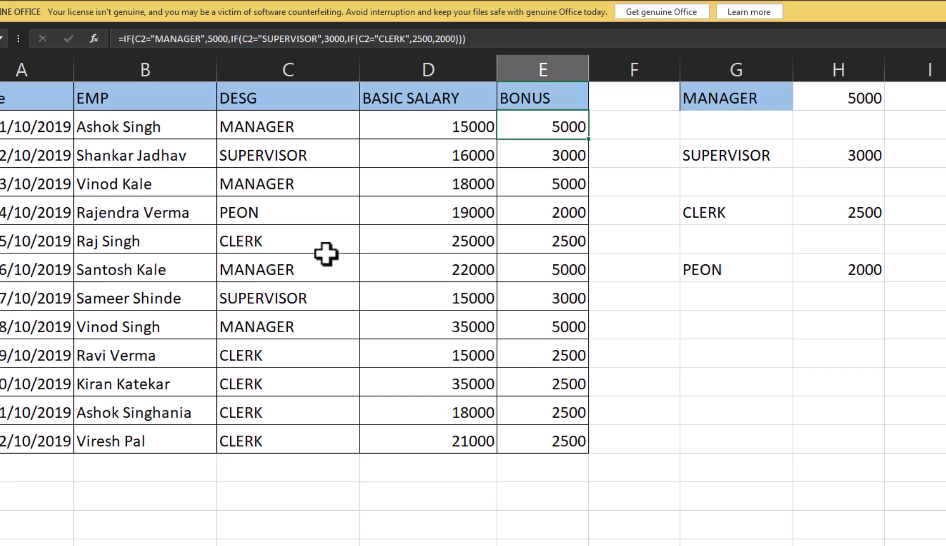
left_click(465, 131)
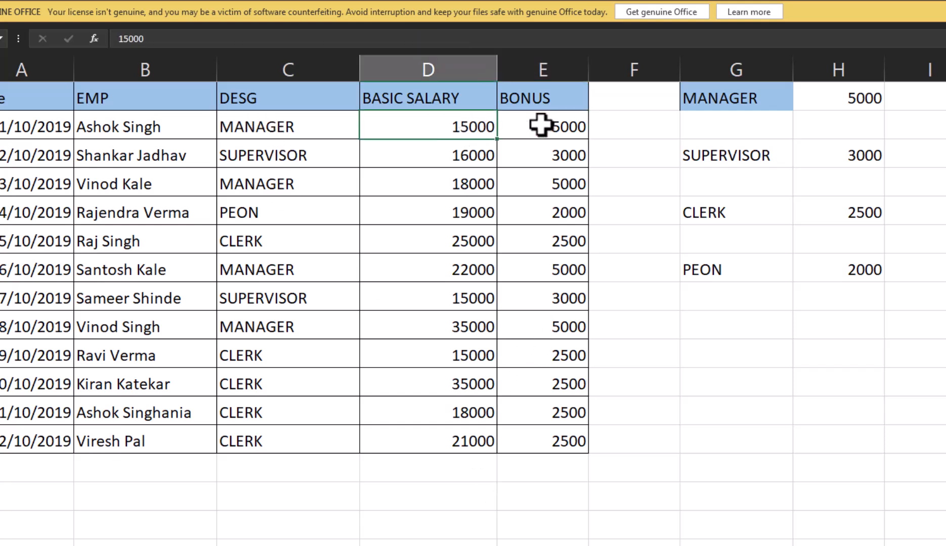
left_click(540, 125)
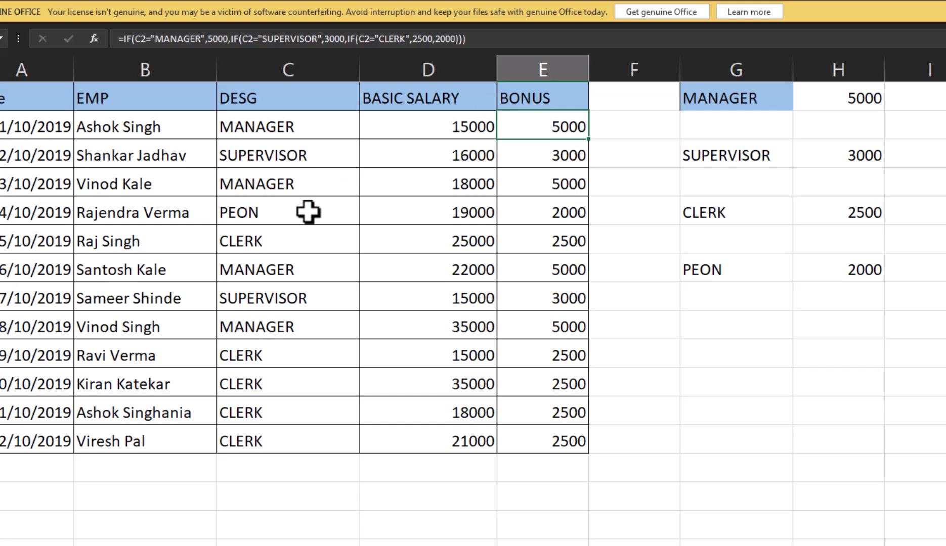
Enter the subject labels Hindi, English and Maths in C16:C18, below the employee table
left_click(300, 521)
scroll(324, 506, "down", 2)
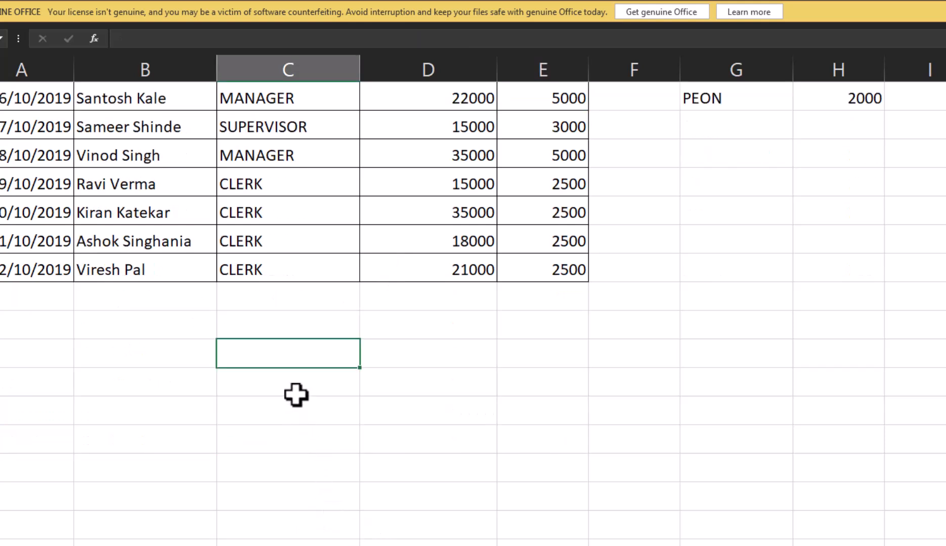
type("Hindi")
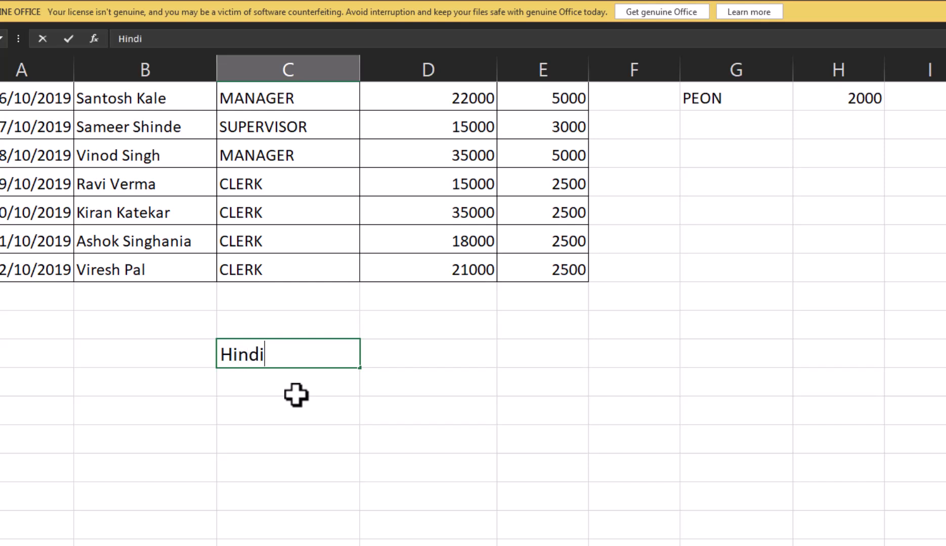
key("Return")
type("English")
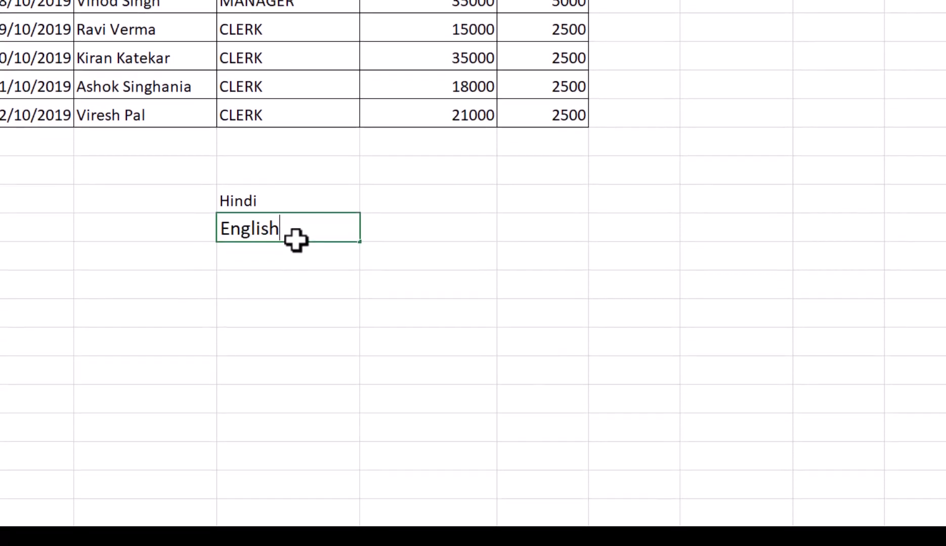
key("Return")
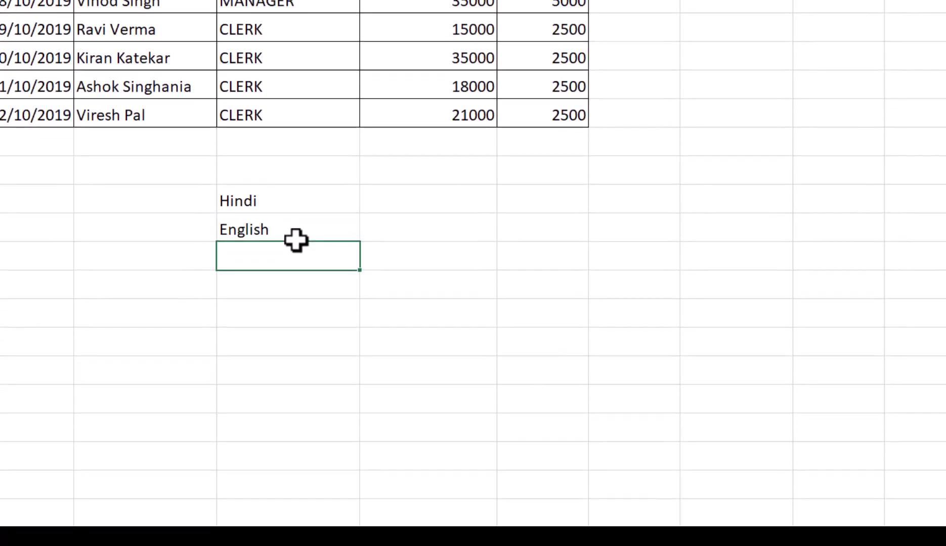
type("MAths\\")
key("Return")
key("Up")
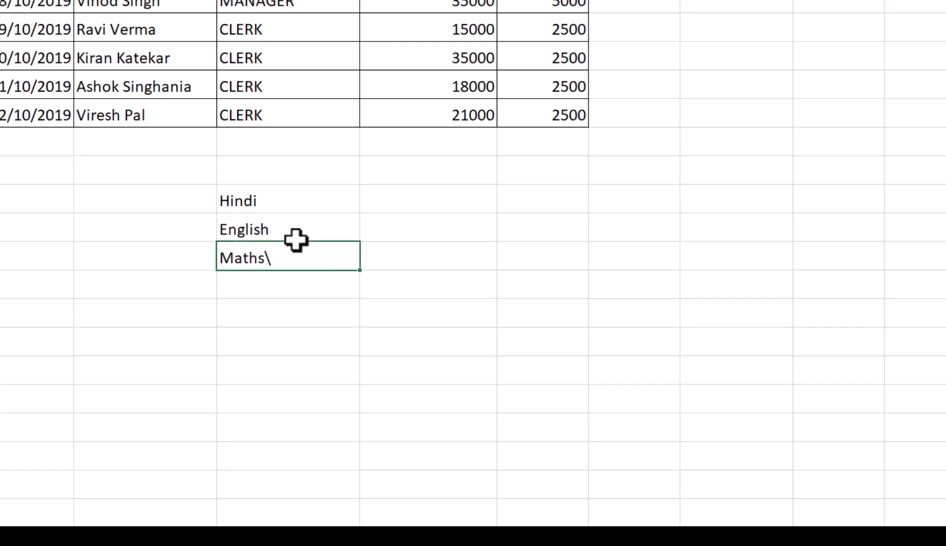
key("F2")
key("BackSpace")
key("Return")
Add the subject labels Science and GK in C19:C20, directly below Maths
type("ASc")
key("BackSpace")
key("BackSpace")
key("BackSpace")
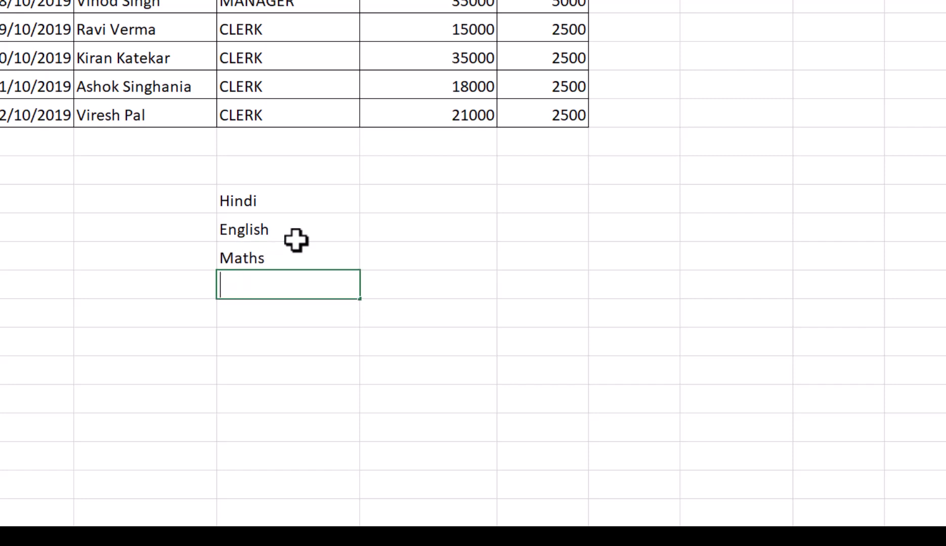
type("Science")
key("Return")
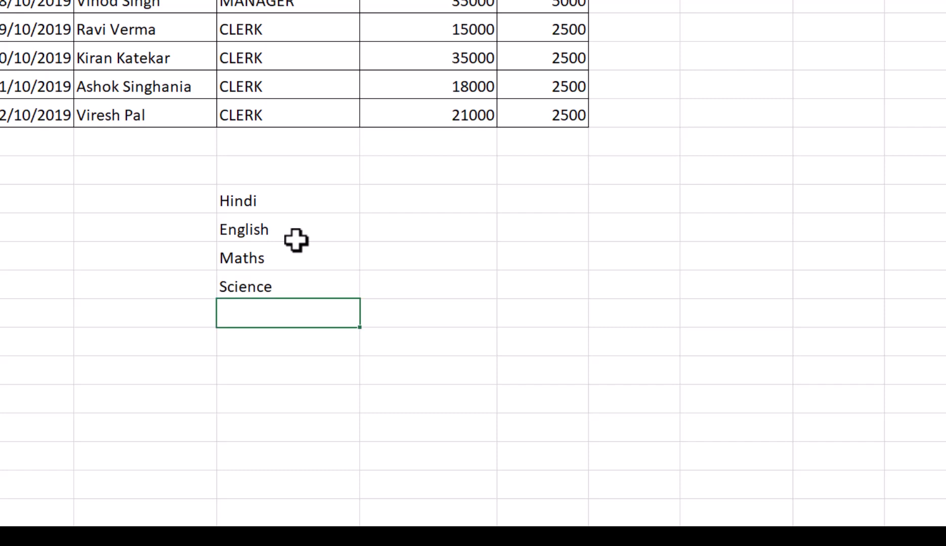
type("GK")
key("Return")
Enter the labels Total, PER and DIV in C21:C23, directly below GK
type("Total")
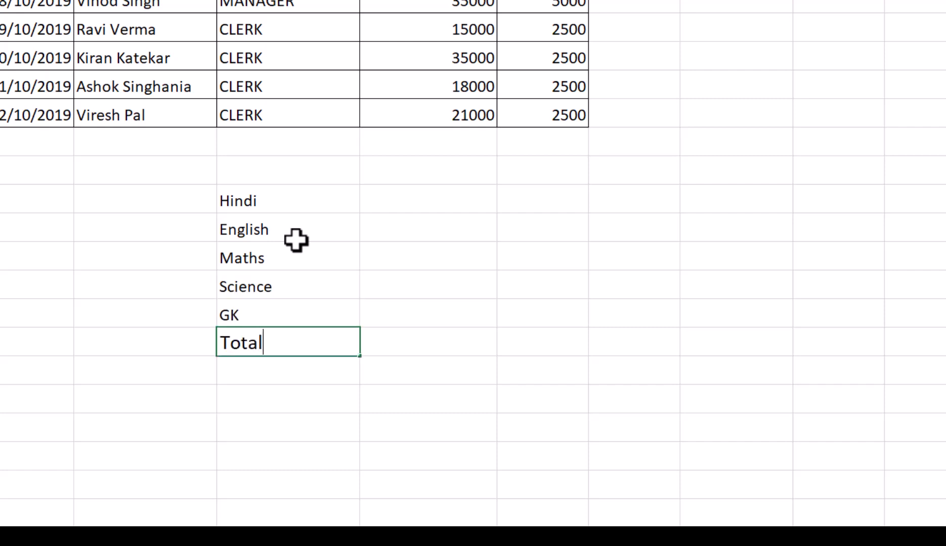
key("Return")
type("PER")
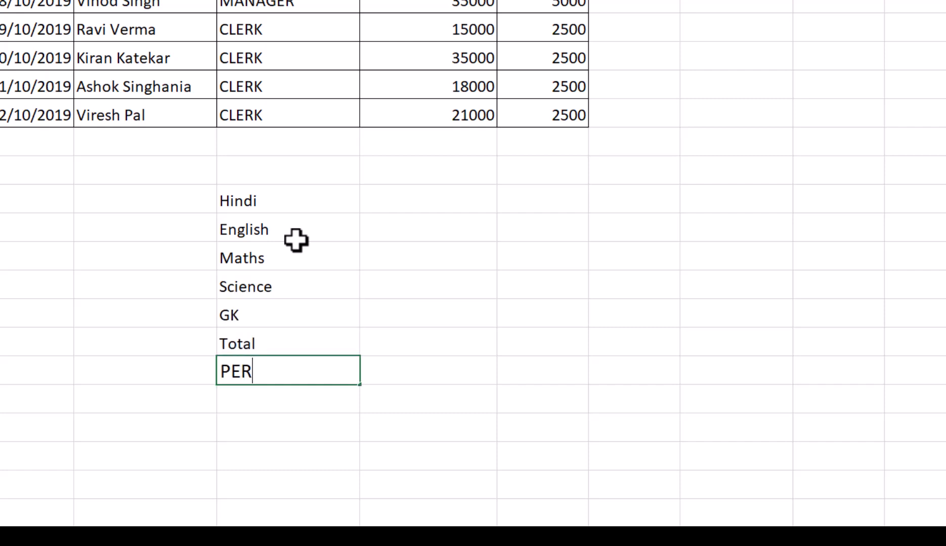
key("Return")
type("DIV")
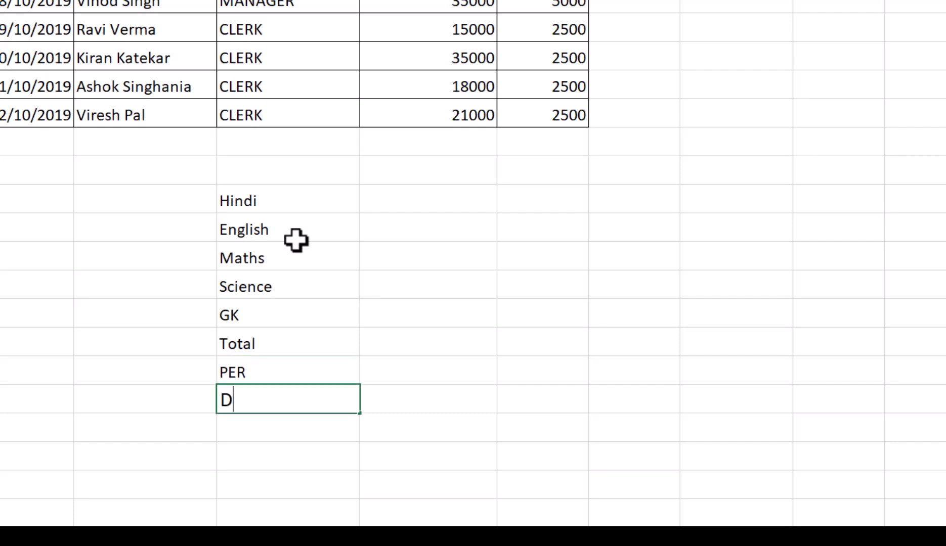
key("Up")
key("Up")
key("Up")
key("Up")
key("Up")
key("Up")
key("Up")
Enter the marks 85, 78, 69, 89 and 78 in D16:D20 for Hindi, English, Maths, Science and GK
key("Right")
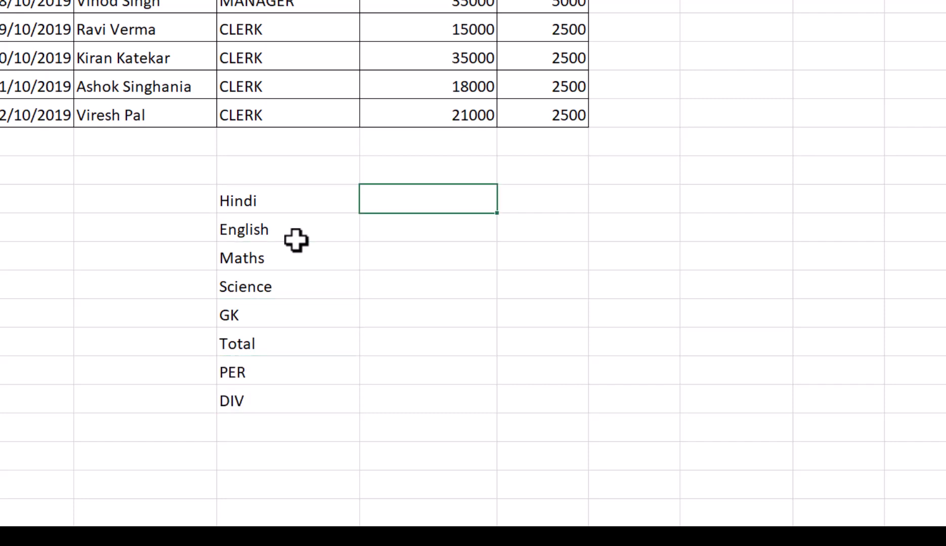
type("85")
key("Return")
type("78")
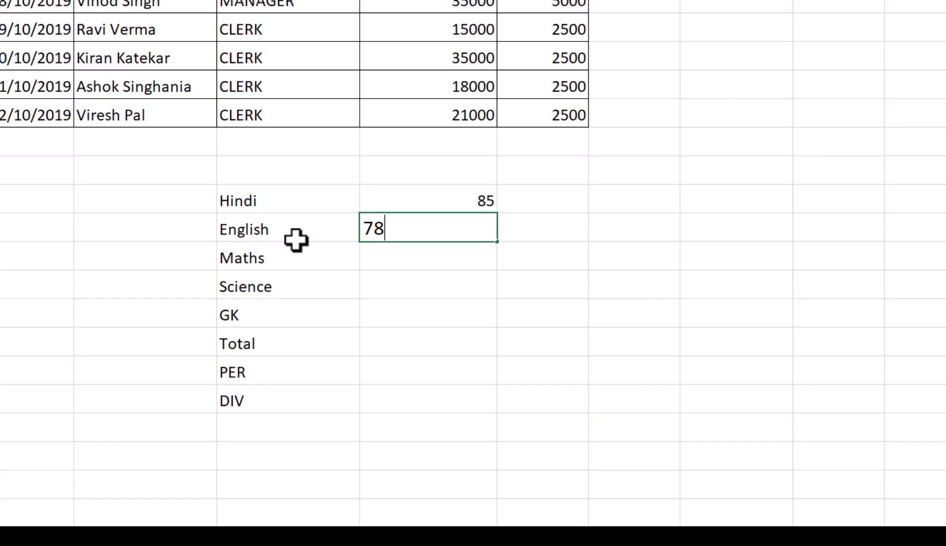
key("Return")
type("69")
key("Return")
type("89")
key("Return")
type("78")
key("Return")
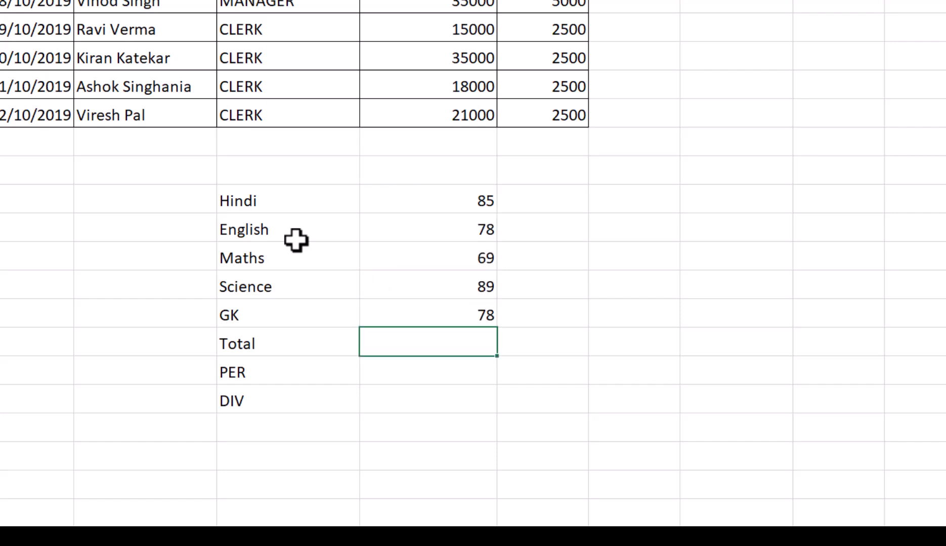
Sum the marks D16:D20 in D21 and calculate the percentage in D22 with =D21/500%
key("alt+equal")
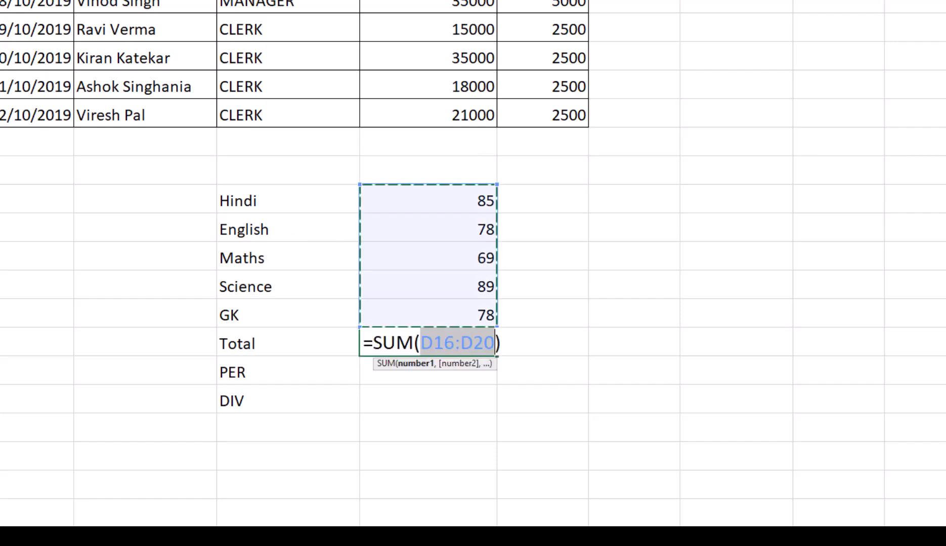
key("Return")
type("=")
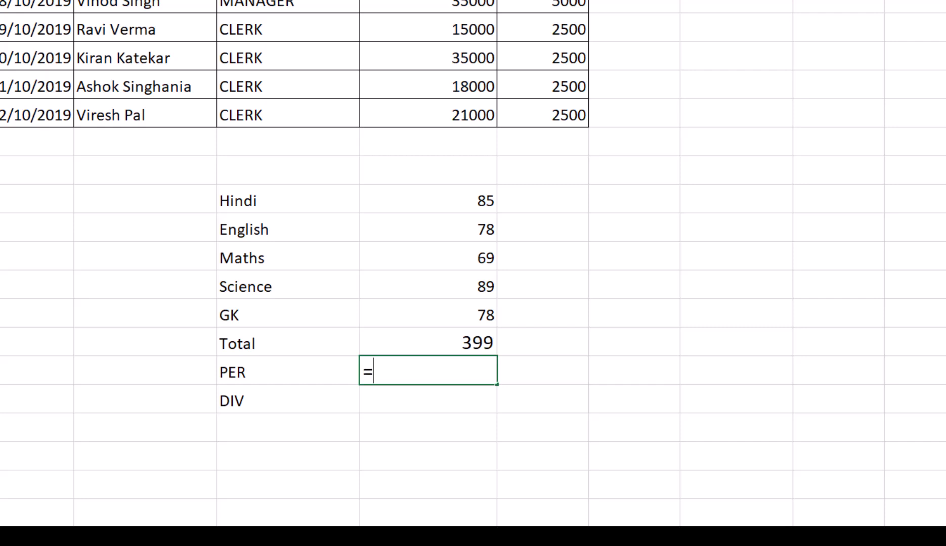
key("Up")
type("/500%")
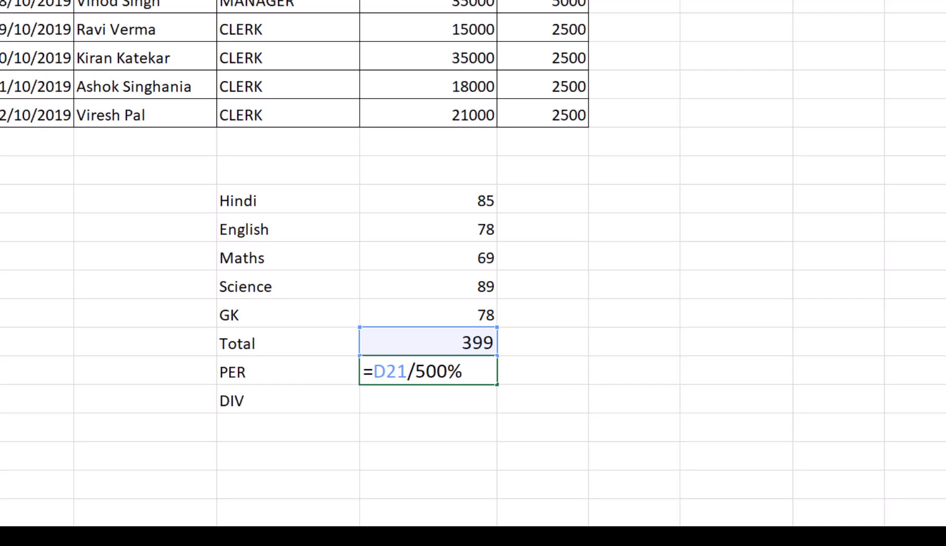
key("Return")
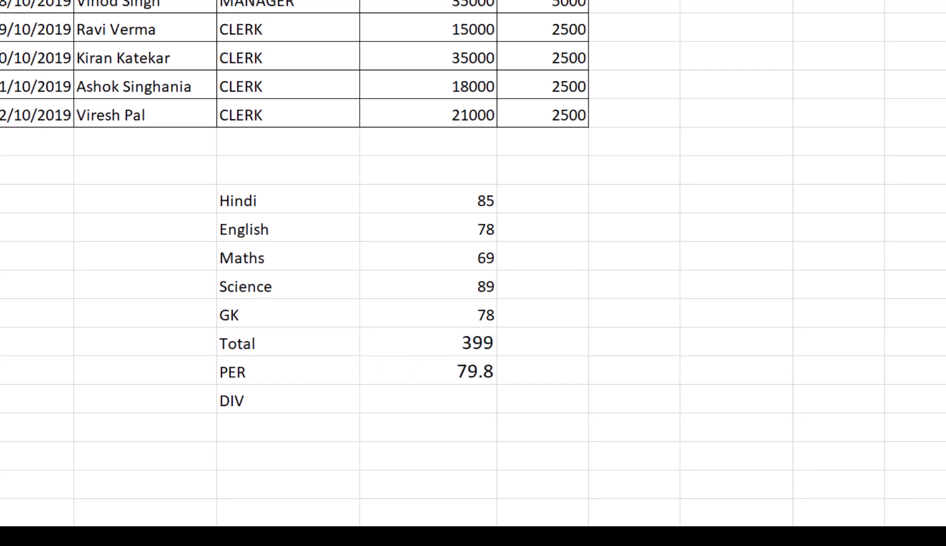
left_click(454, 379)
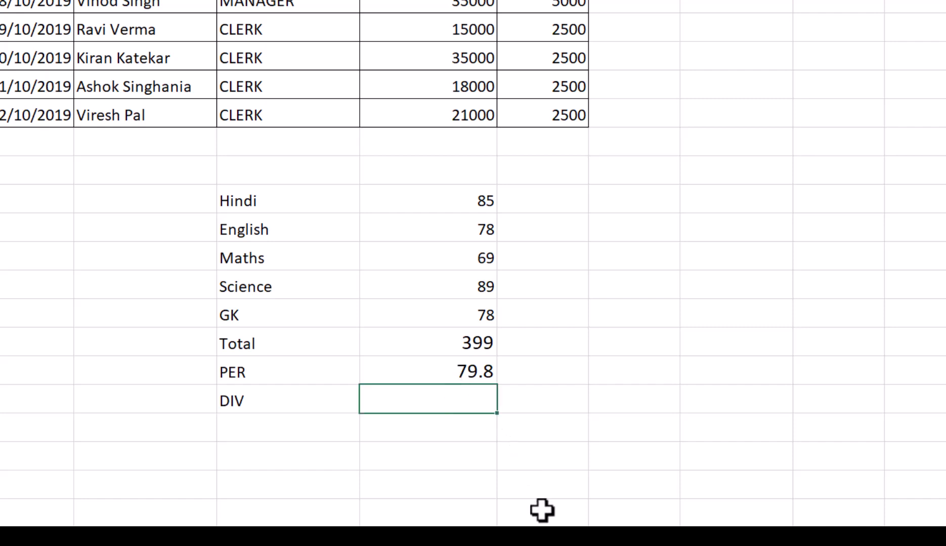
key("Up")
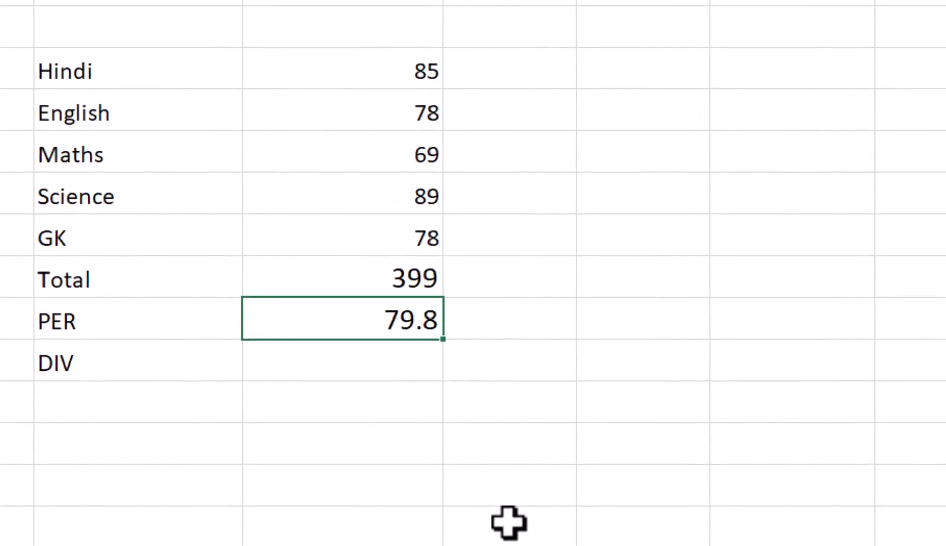
left_click(726, 112)
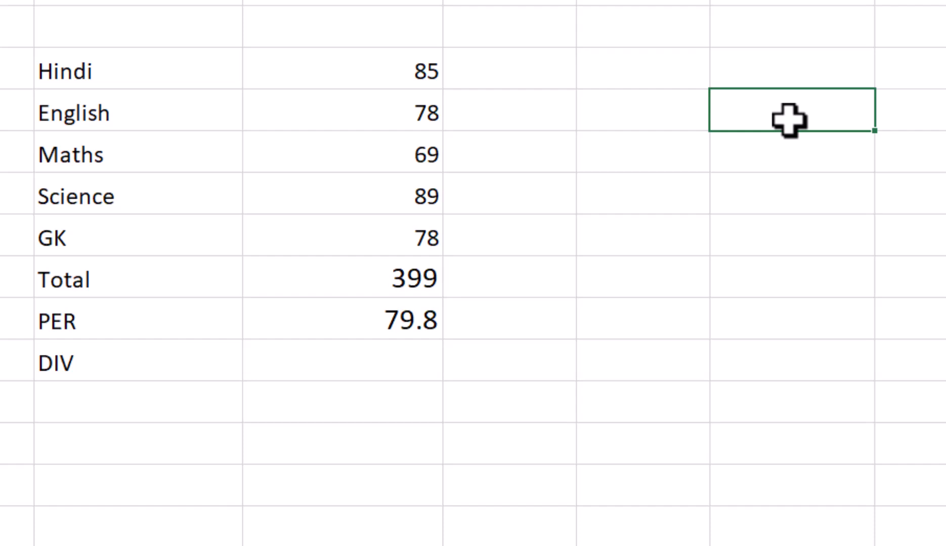
Begin an IF formula in D23, beside DIV, that returns "First" when D22>=60
left_click(376, 361)
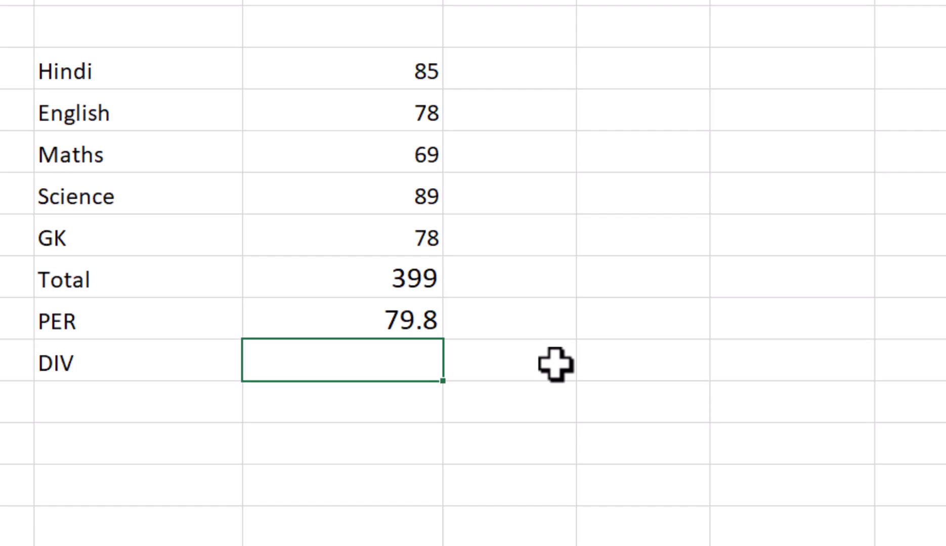
type("=if(")
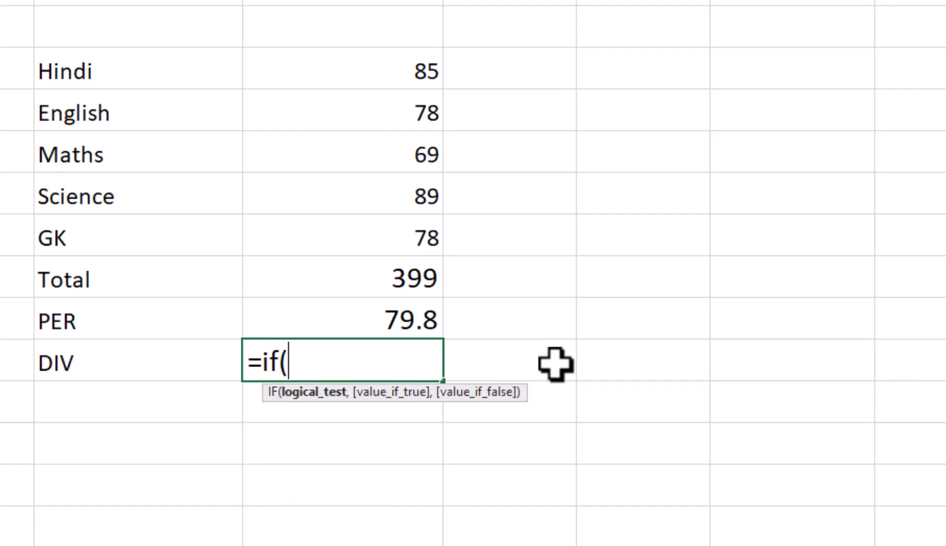
left_click(368, 313)
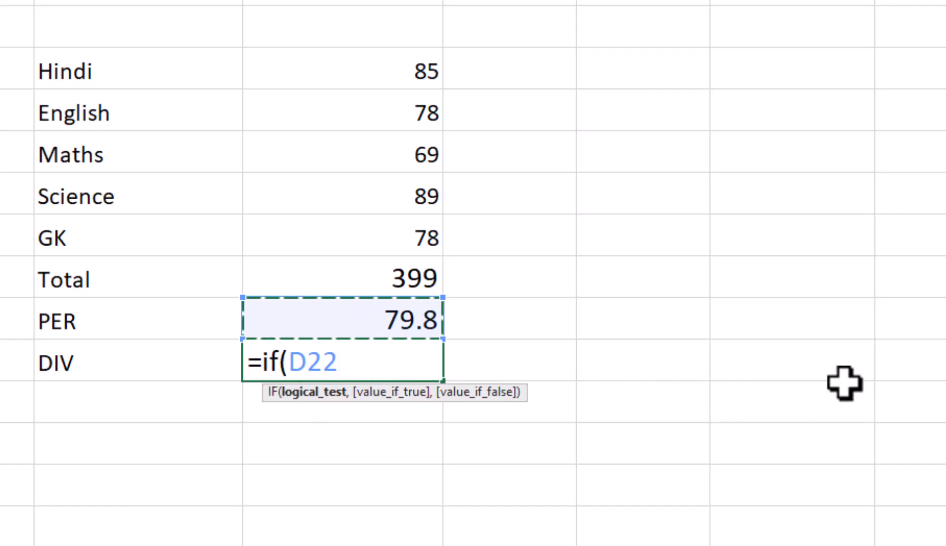
type(">=")
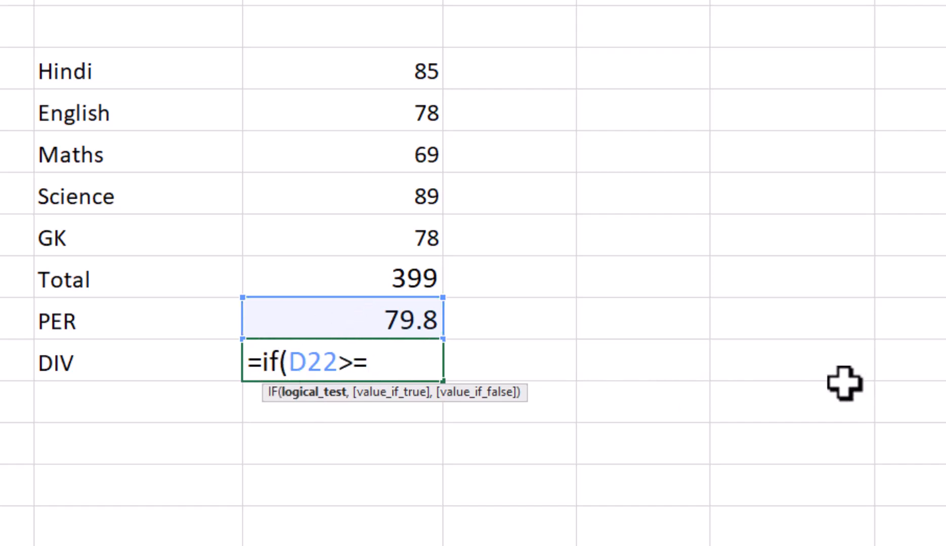
type("60,\"")
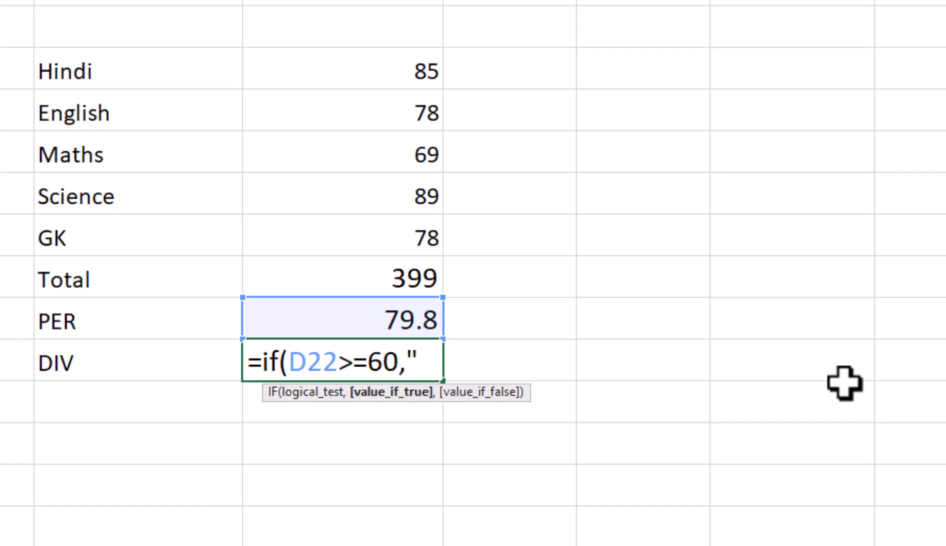
type("First")
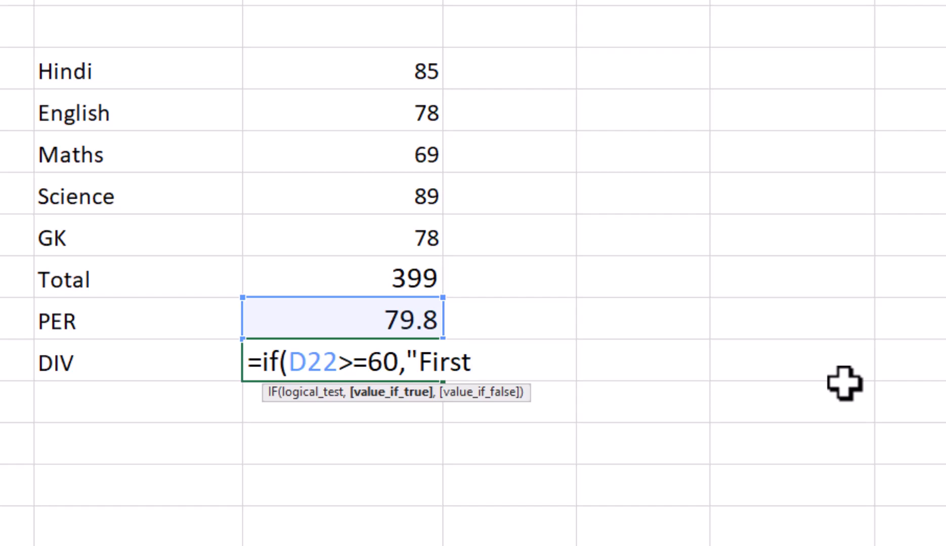
type("\",")
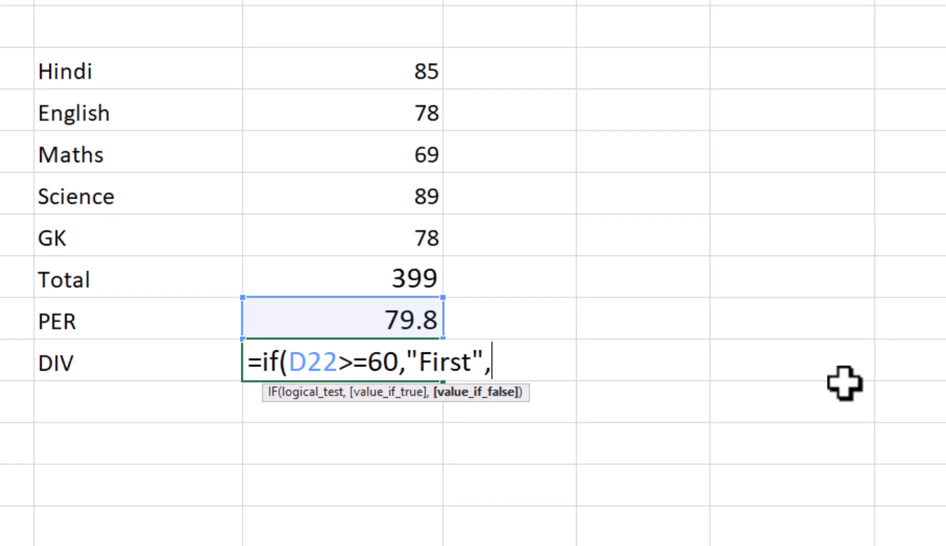
Nest a second IF in the D23 formula that returns "Second" when D22>=48
type("if(d2")
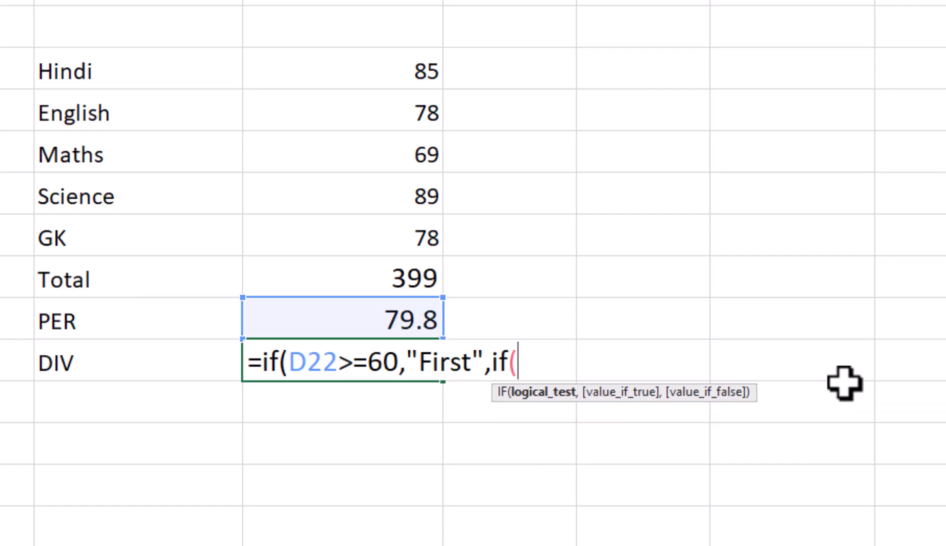
type("2>=")
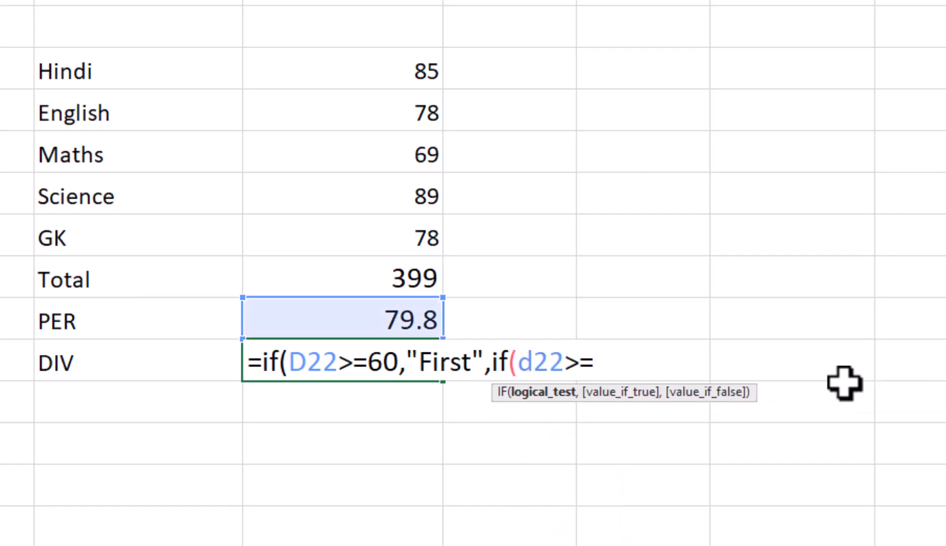
type("48,\"")
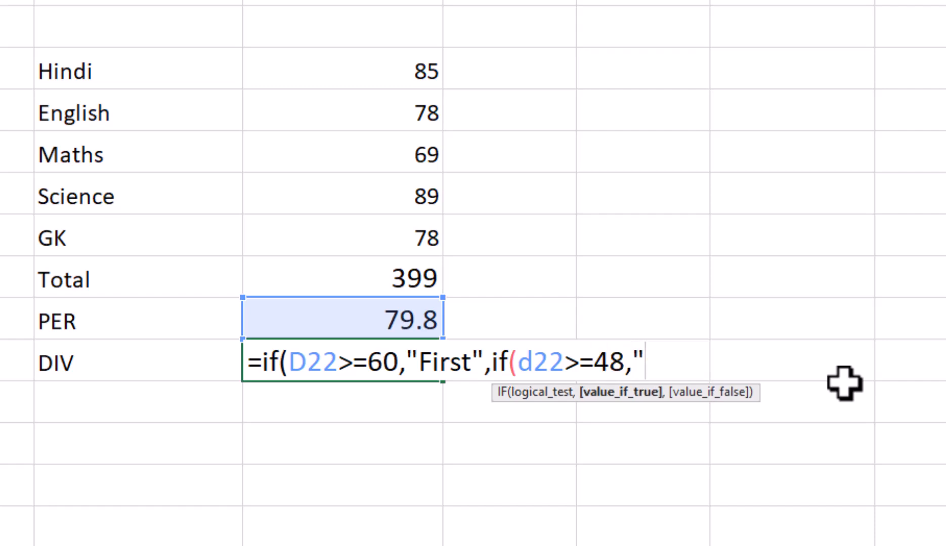
type("Second\"")
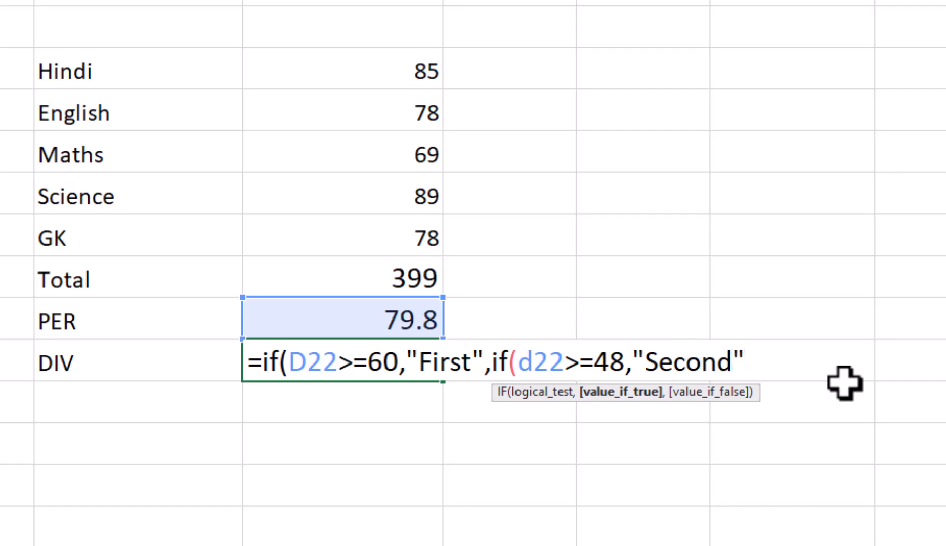
type(",if(")
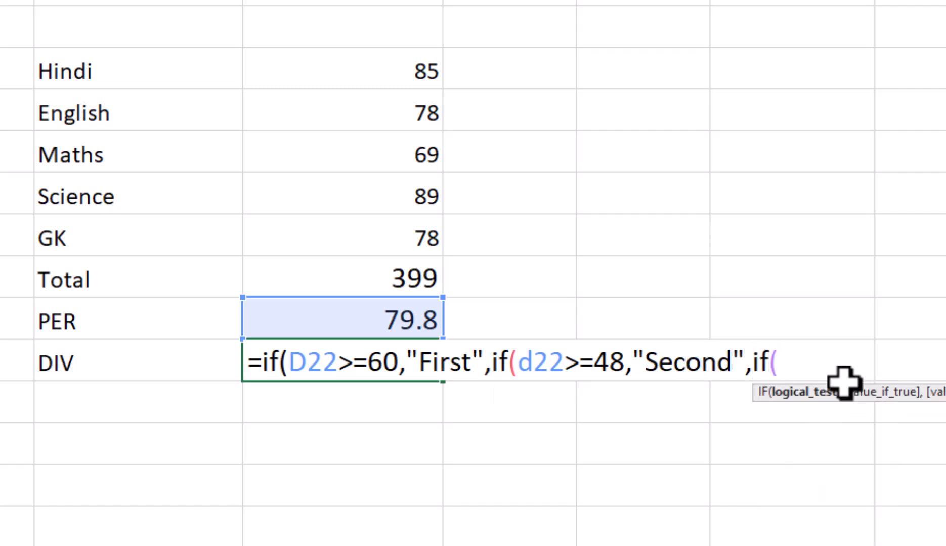
type("b")
Nest a third IF in the D23 formula that returns "Third" when D22>=36
key("Escape")
key("BackSpace")
type("d")
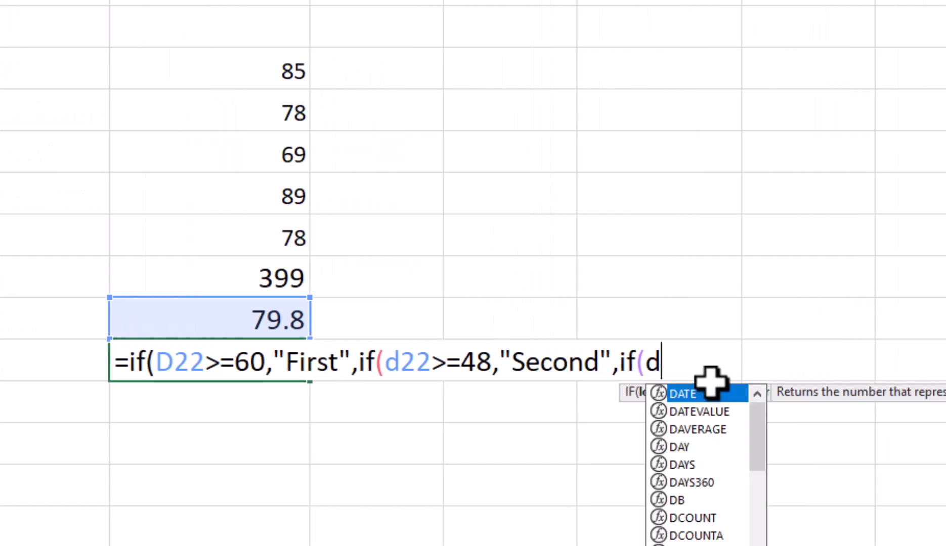
key("Escape")
type("22>")
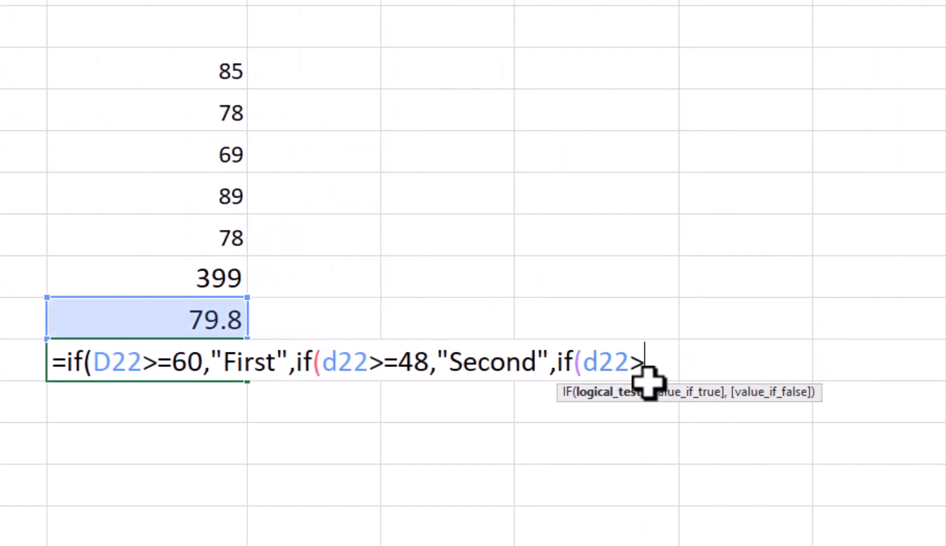
type("=")
type("36")
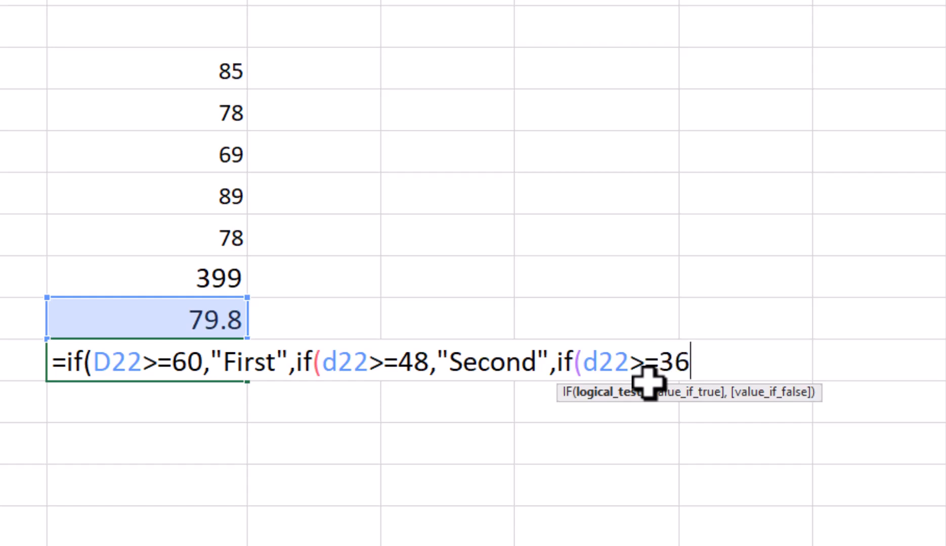
type(",\"T")
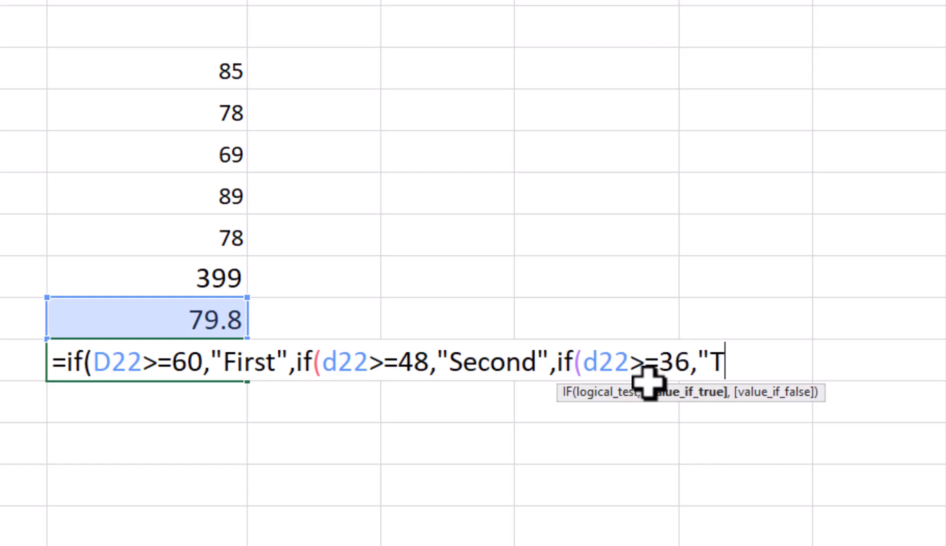
type("hird\"")
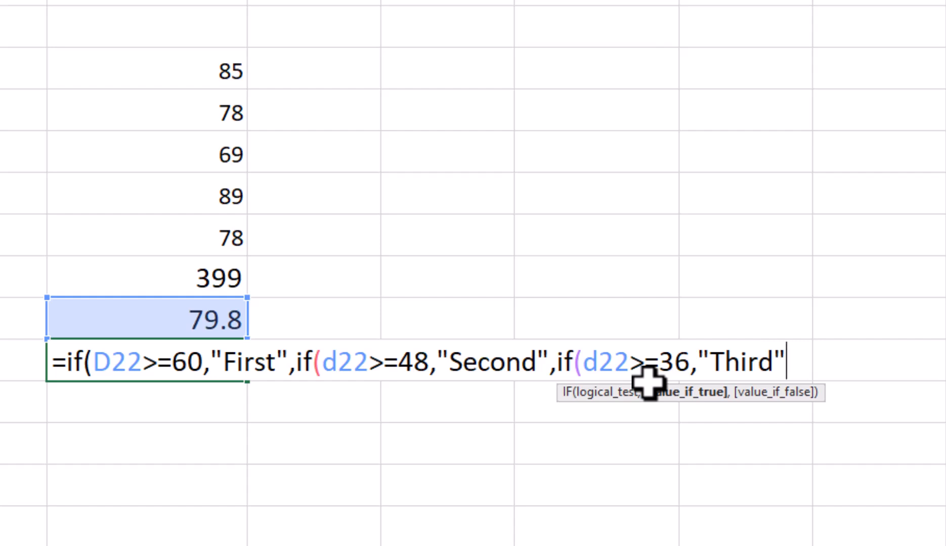
type(",\"")
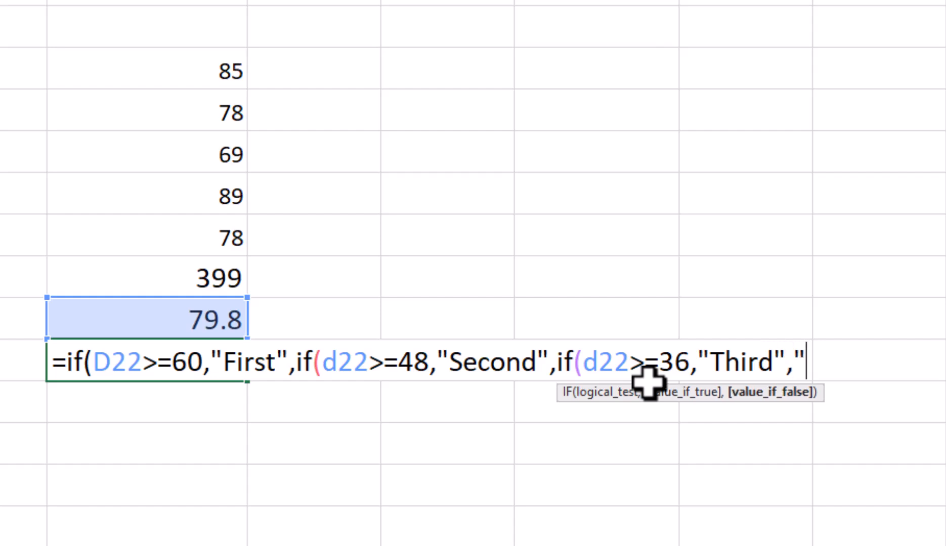
type("Fail\"")
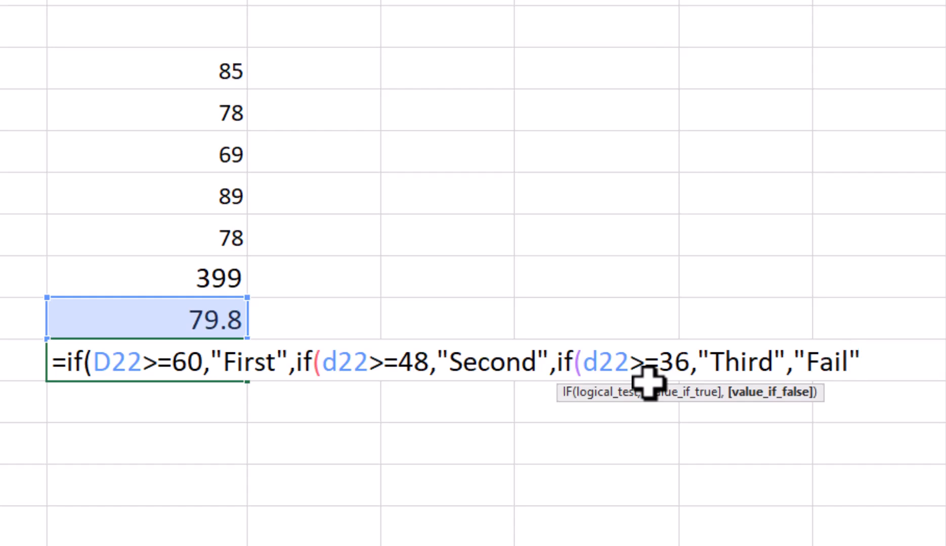
type(")")
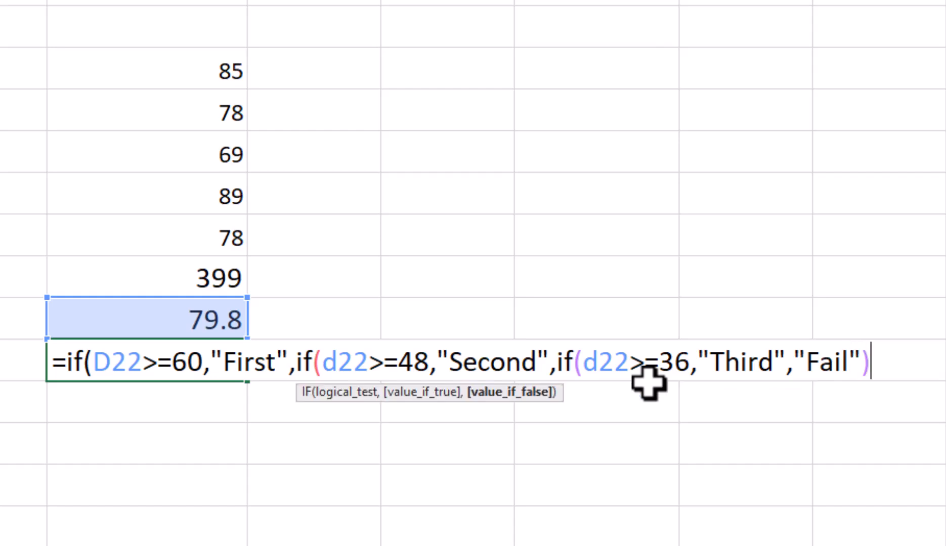
type("))")
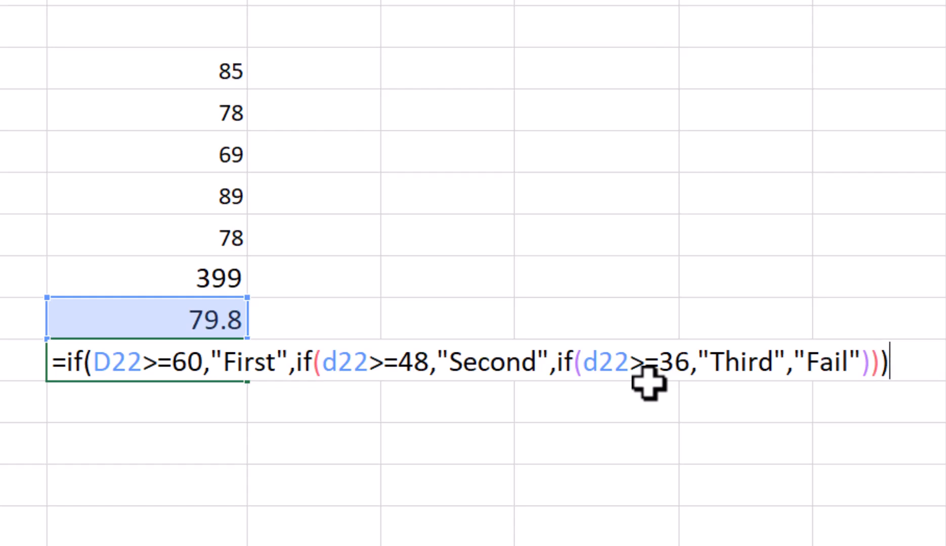
Complete the division formula in D23 with "Fail" as the final false value and close all three IF functions
key("Return")
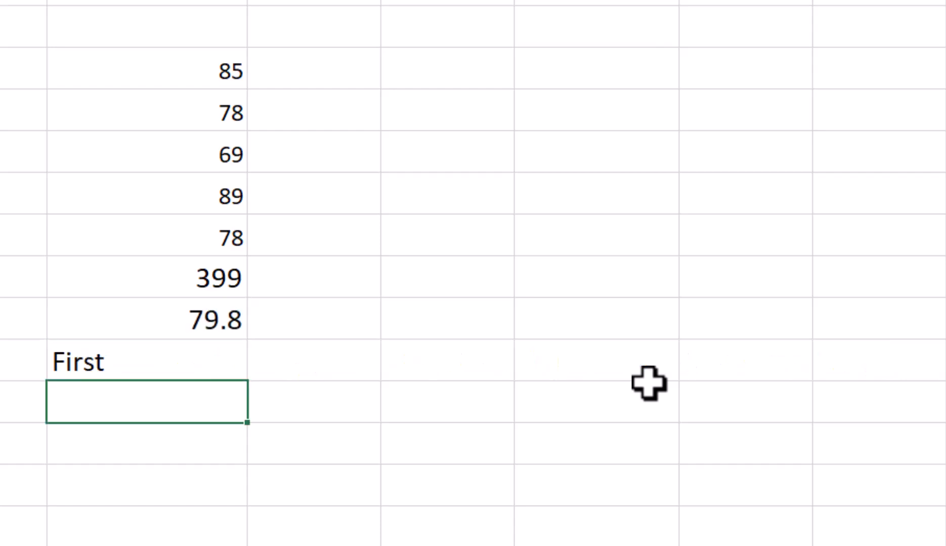
Change the subject marks to Hindi 36, English 37, Maths 38, Science 39 and GK 0 to test the division formula
key("Up")
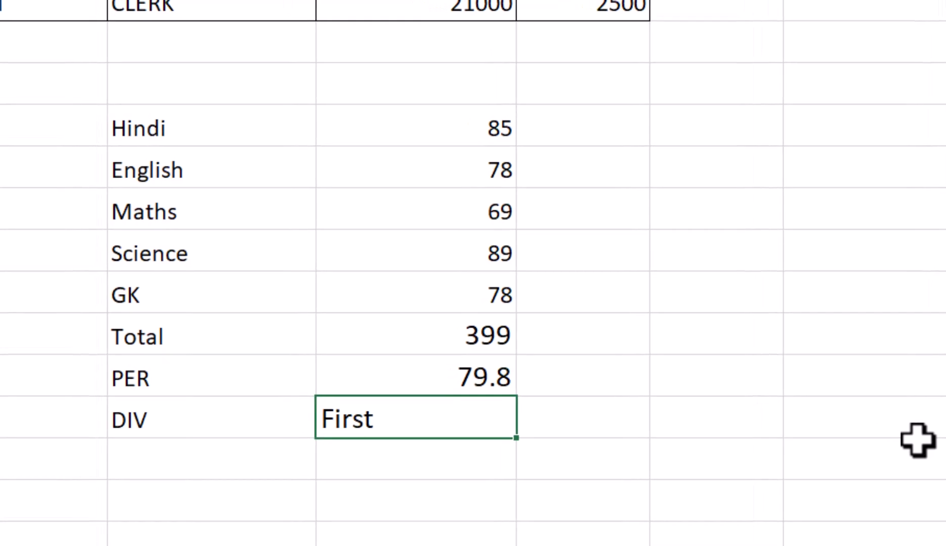
left_click(479, 124)
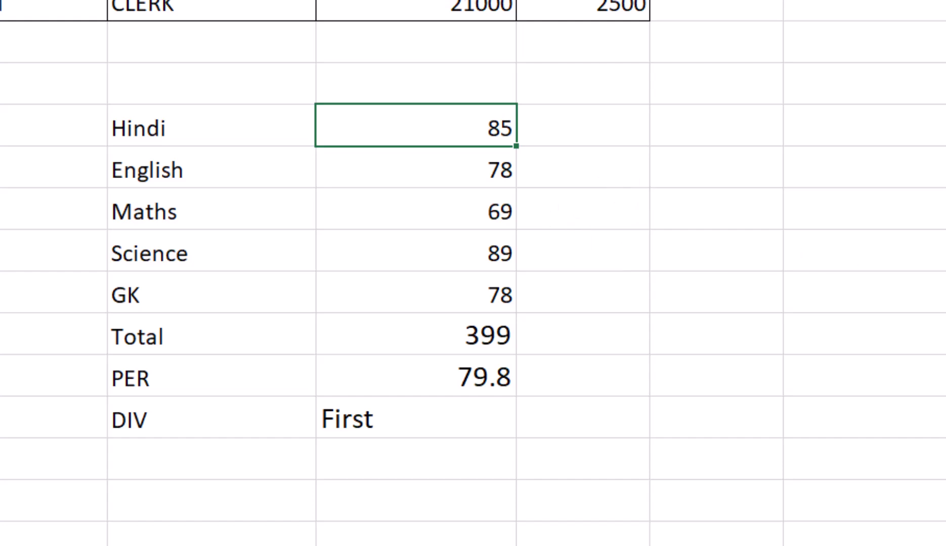
type("36")
key("Return")
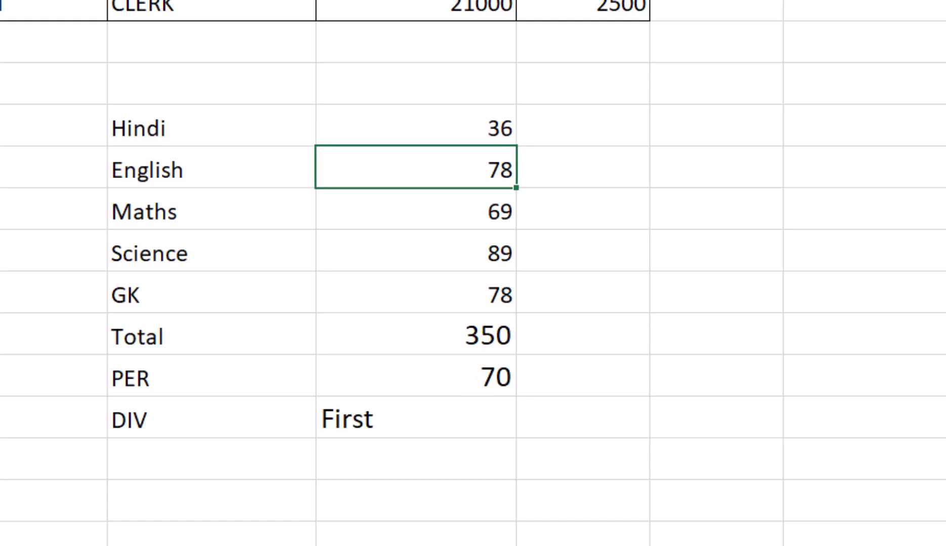
type("37")
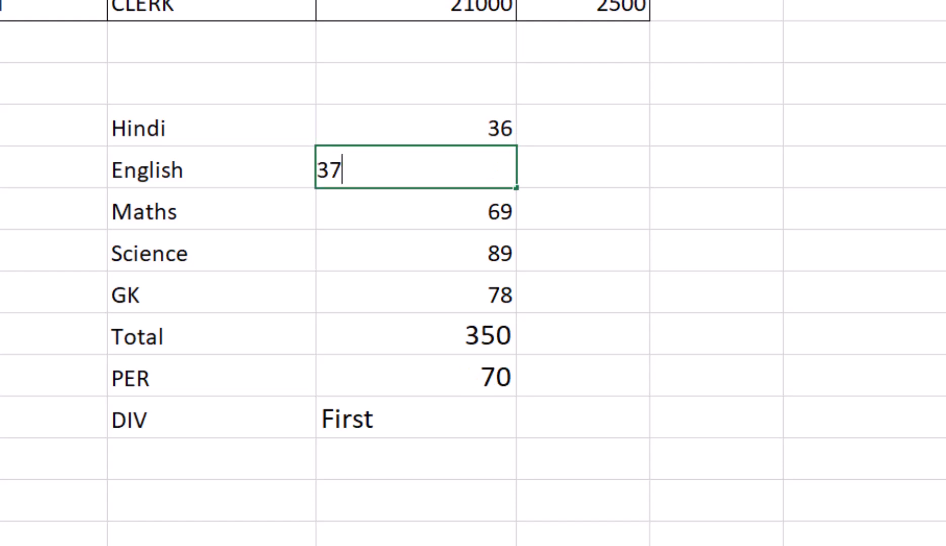
key("Return")
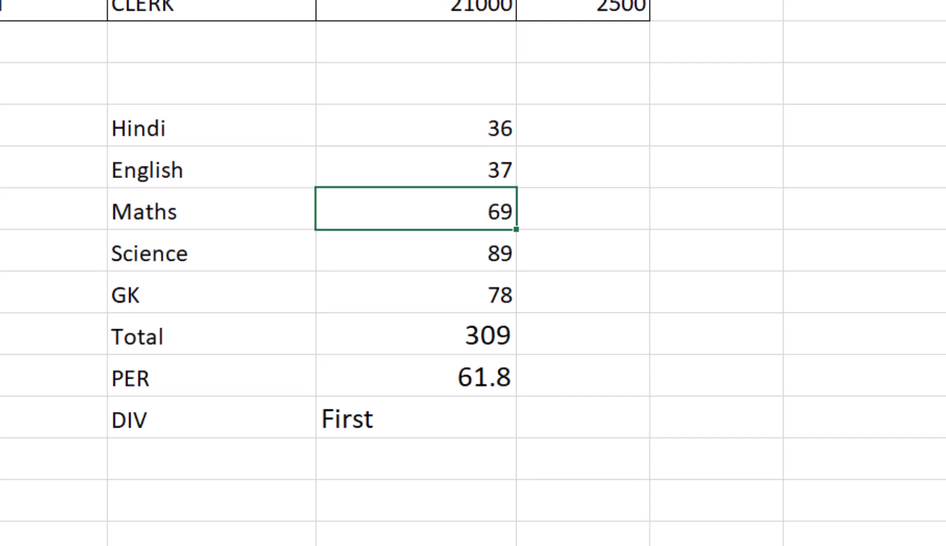
type("38")
key("Return")
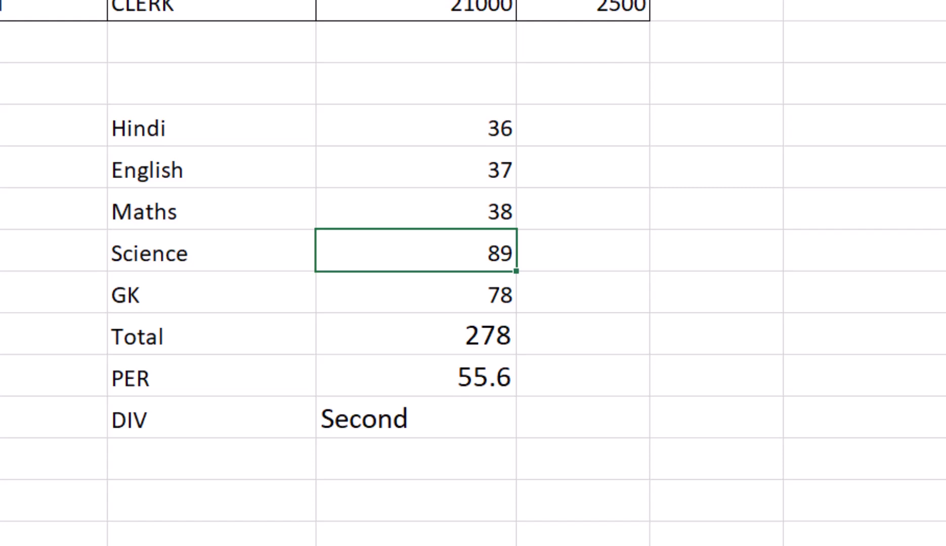
type("39")
key("Return")
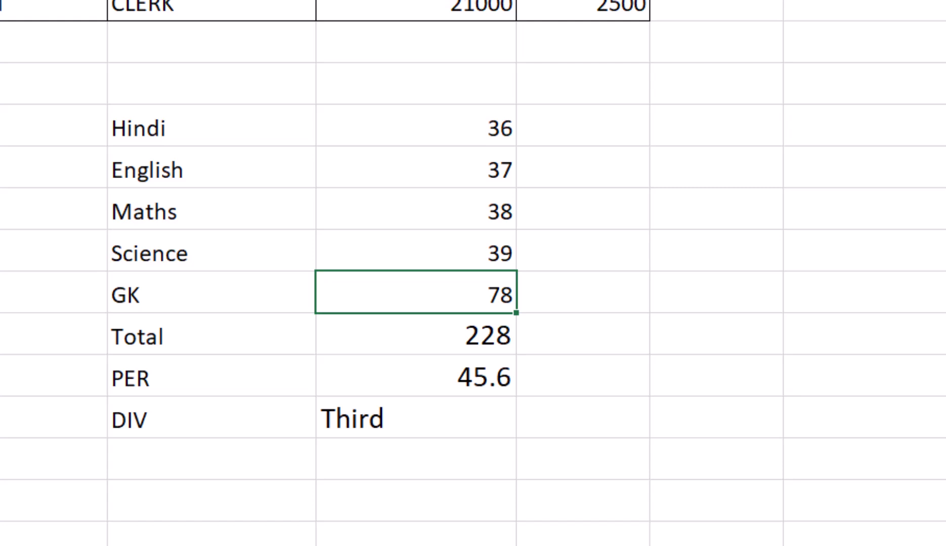
type("0")
key("Return")
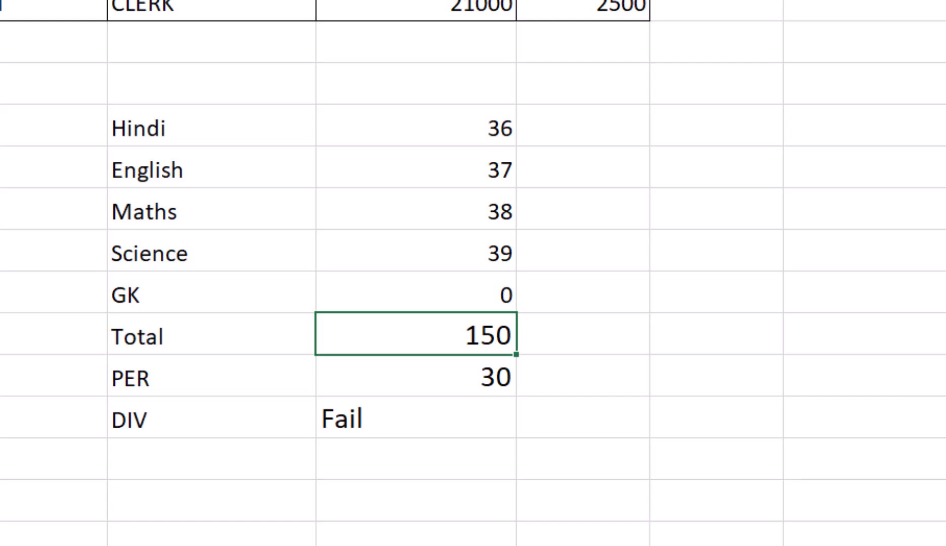
Open the nested IF formula in the cell beside DIV to review its conditions
key("Down")
key("Down")
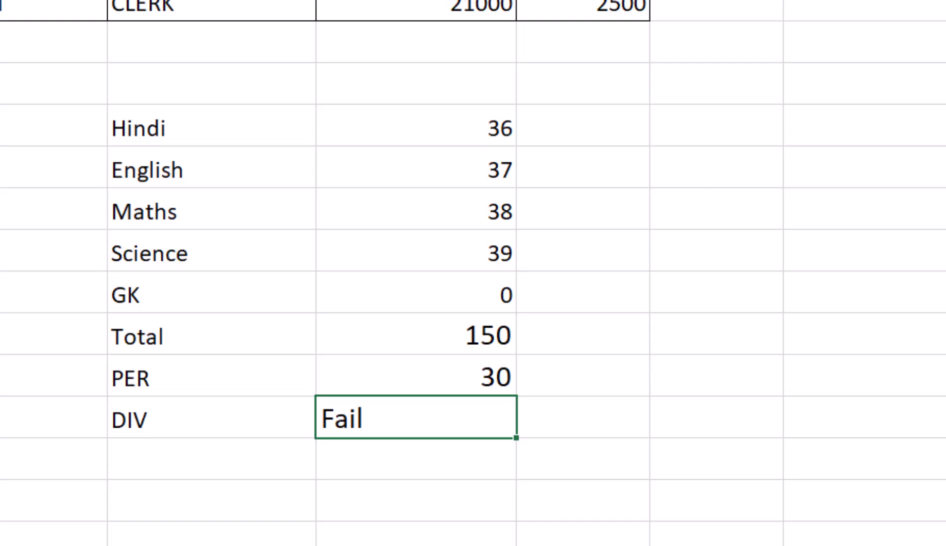
key("F2")
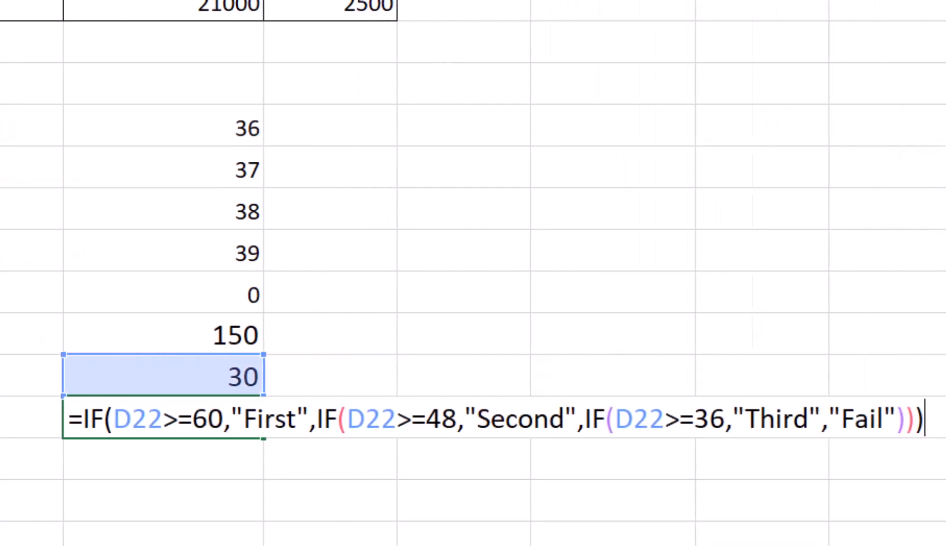